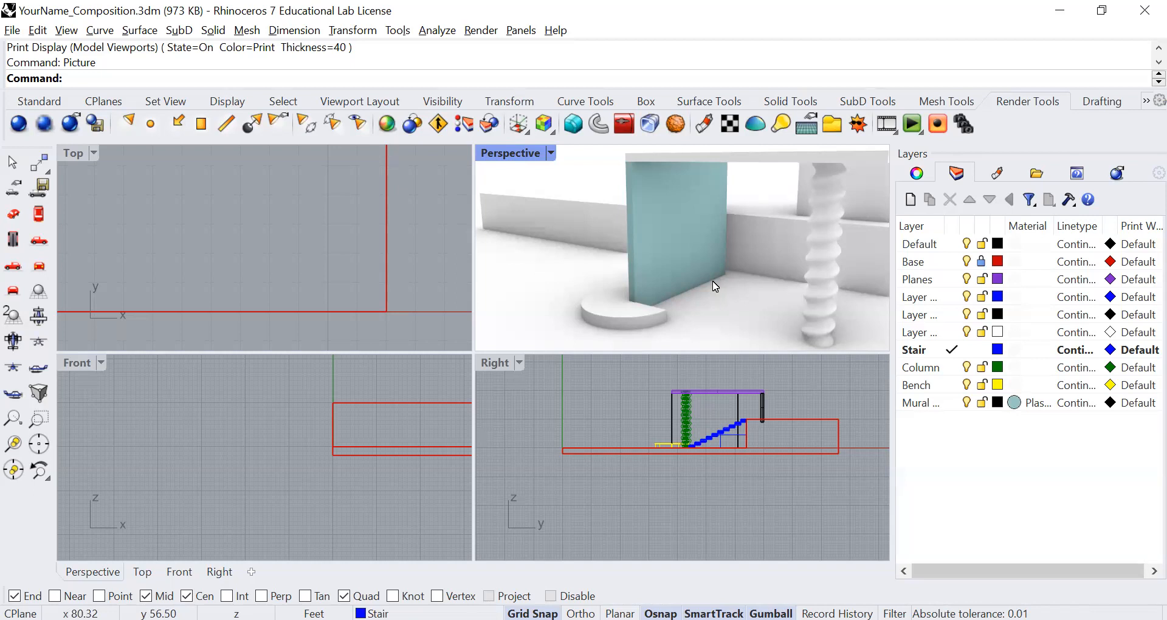
# Step: Make the Mural Wall layer the current layer
pyautogui.moveTo(713, 281); pyautogui.dragTo(678, 293, button='right')
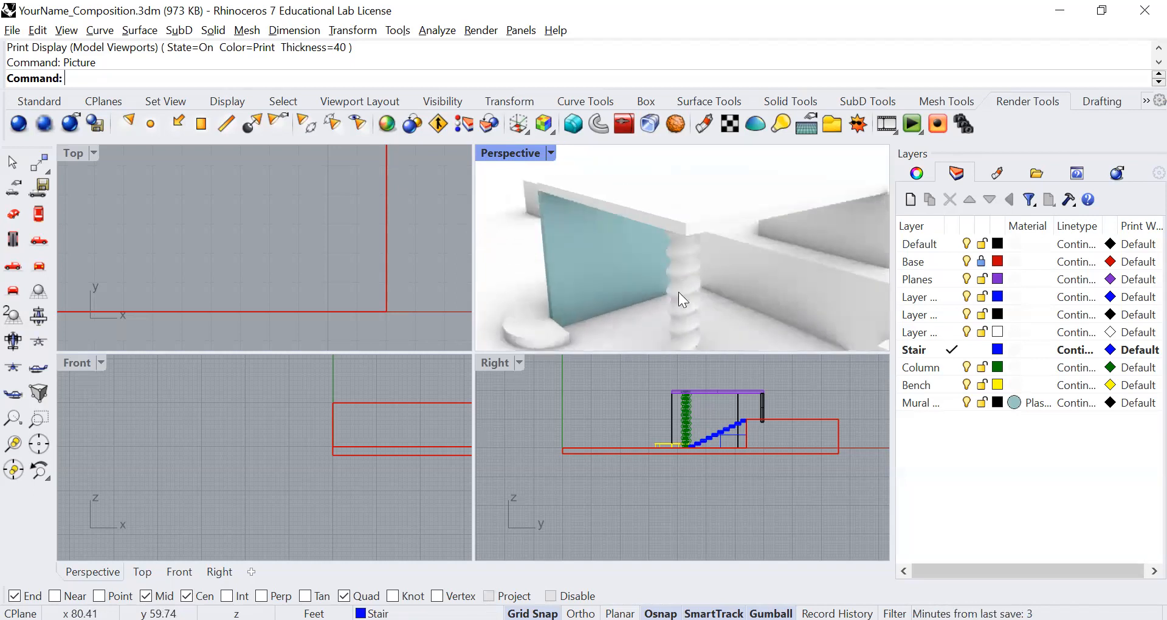
pyautogui.scroll(-2, 678, 292)
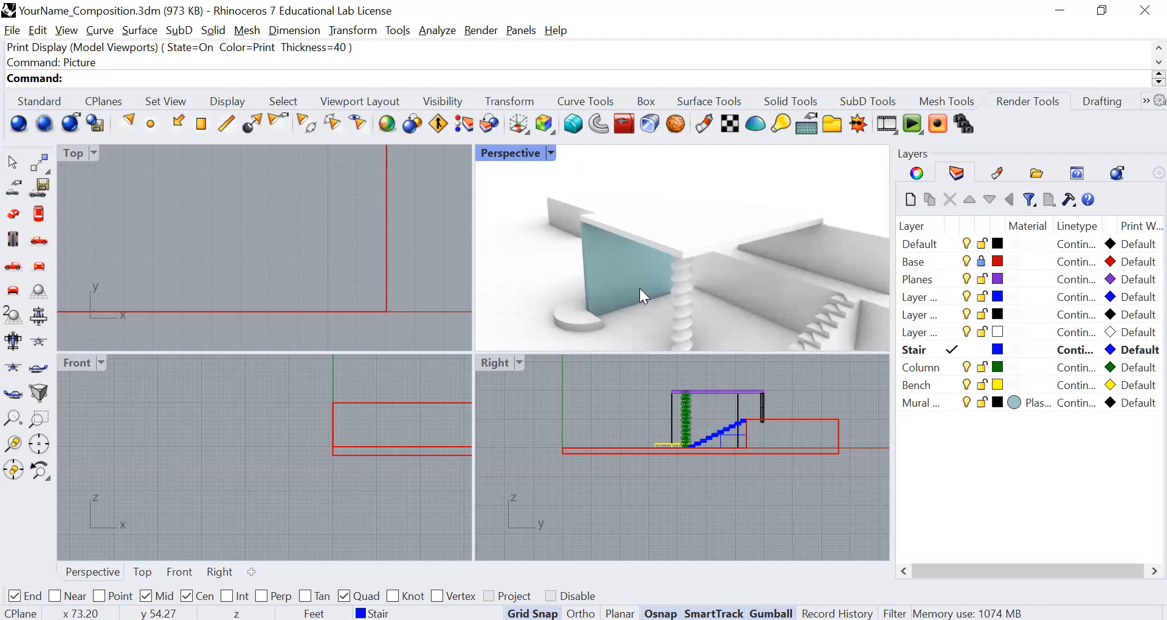
pyautogui.doubleClick(924, 406)
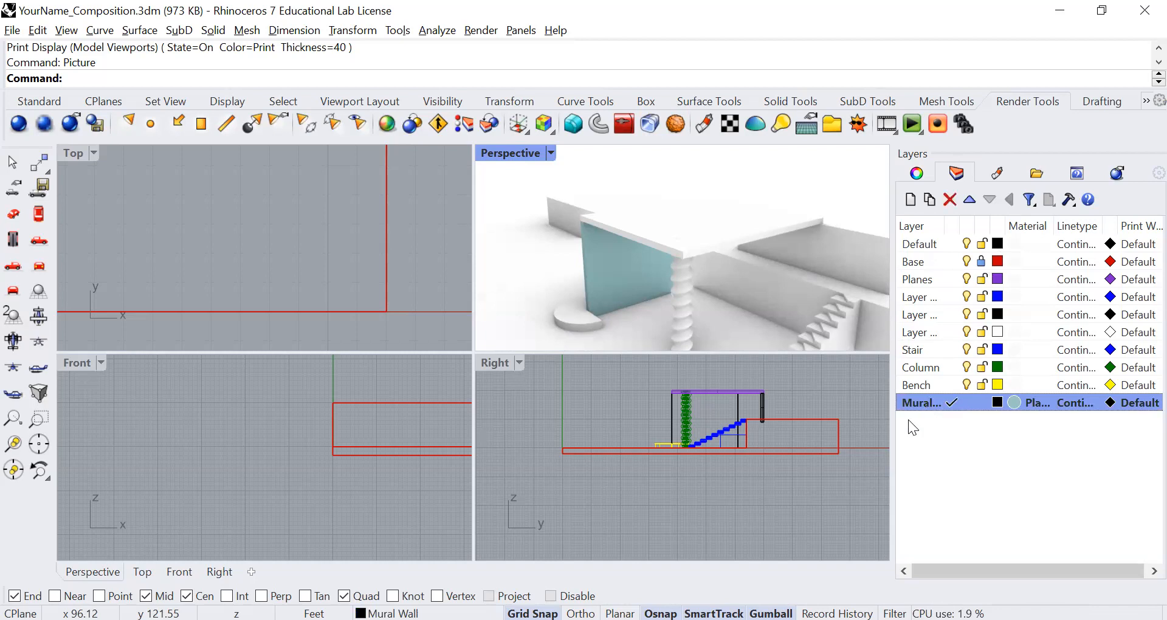
pyautogui.click(598, 326)
pyautogui.press('Escape')
pyautogui.scroll(4, 635, 304)
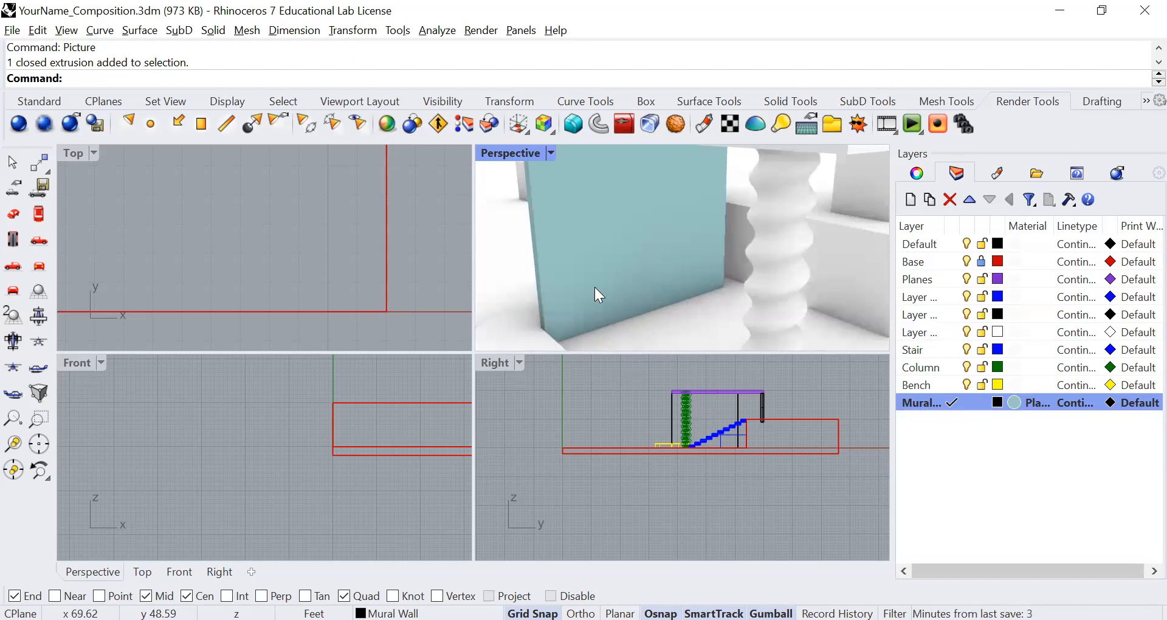
pyautogui.click(616, 373)
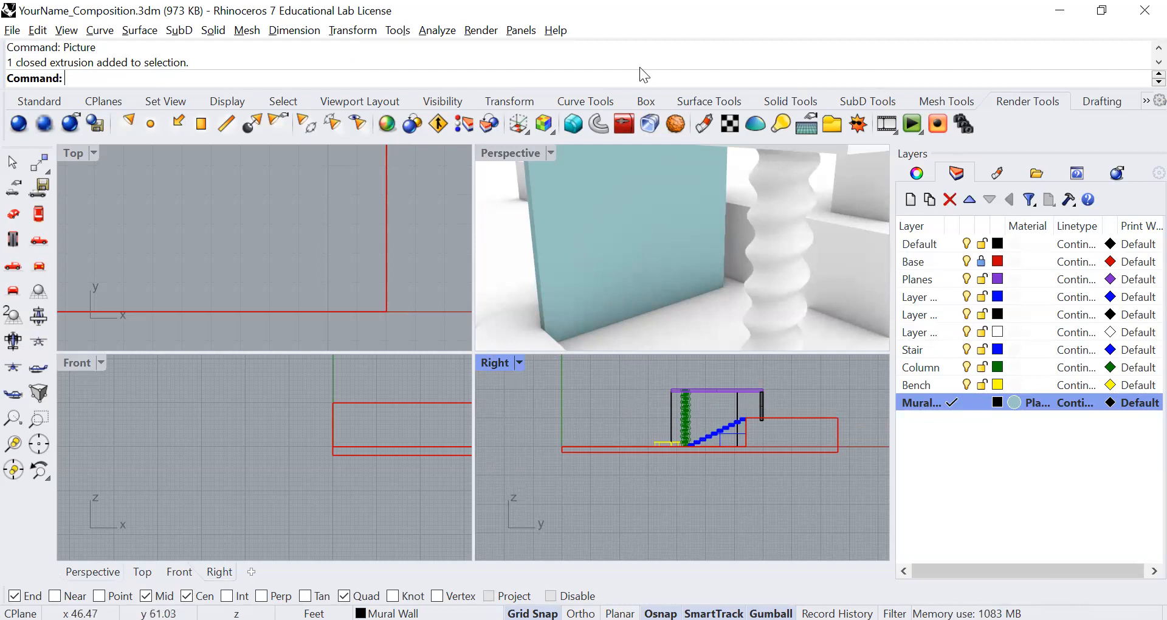
pyautogui.write('Picture')
pyautogui.press('Return')
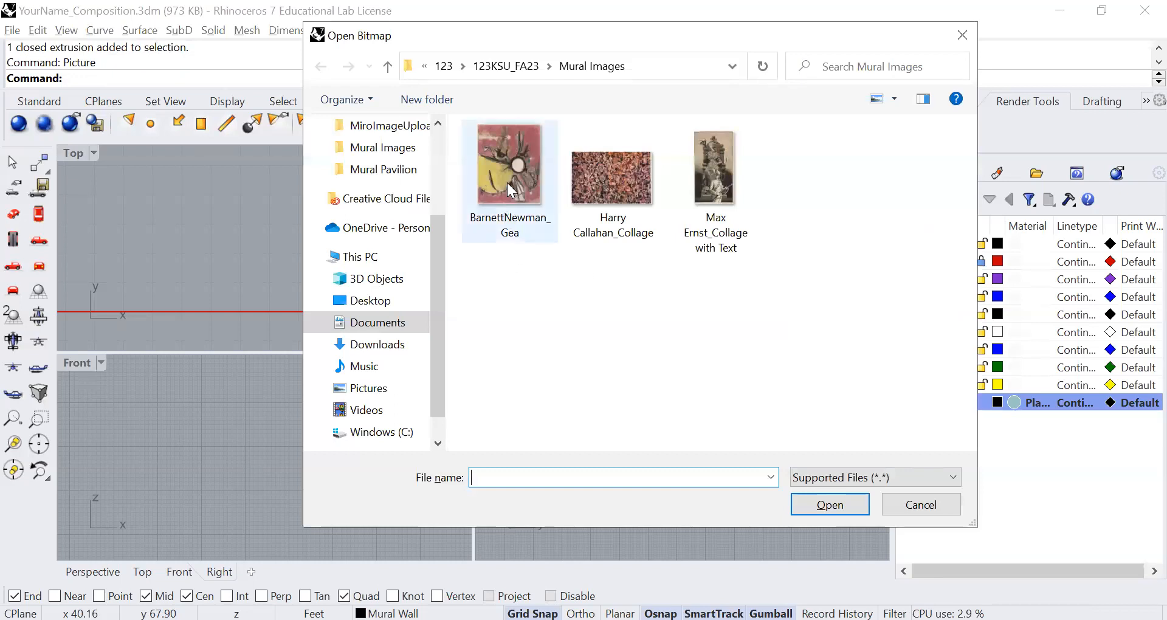
pyautogui.click(506, 183)
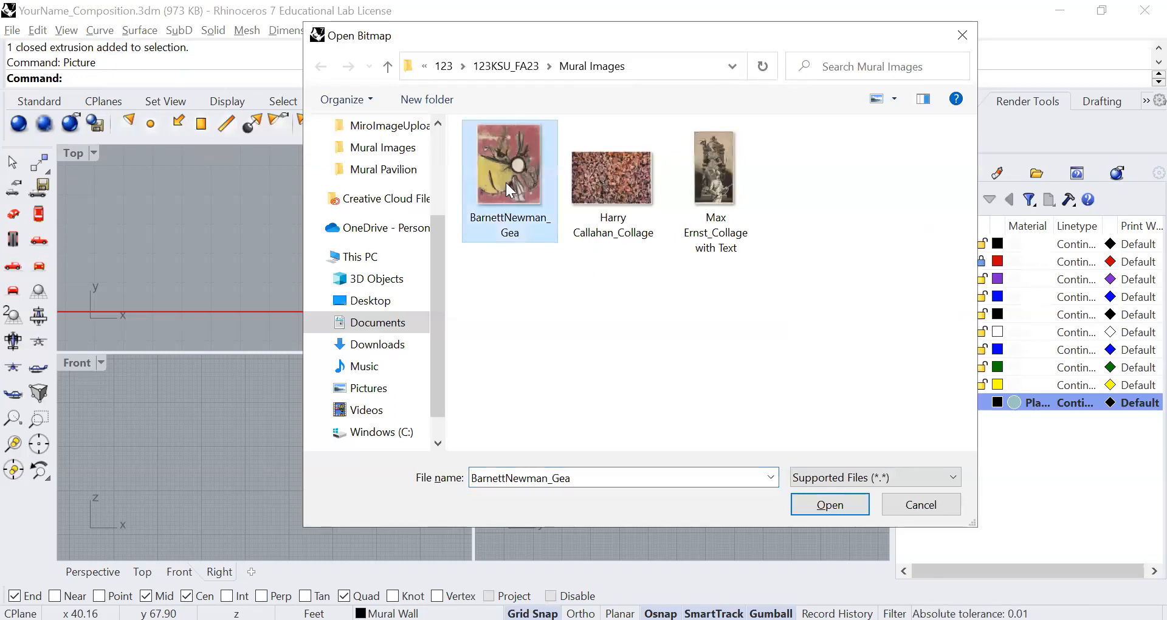
pyautogui.click(831, 509)
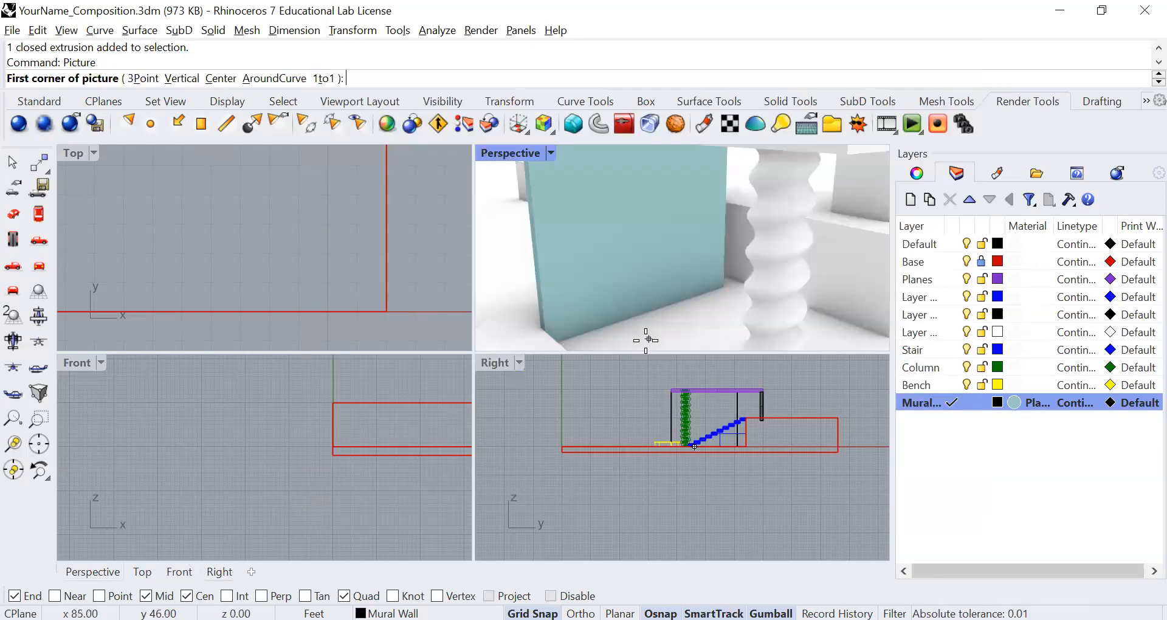
pyautogui.moveTo(586, 326); pyautogui.dragTo(517, 296, button='right')
pyautogui.scroll(6, 540, 323)
pyautogui.scroll(3, 540, 274)
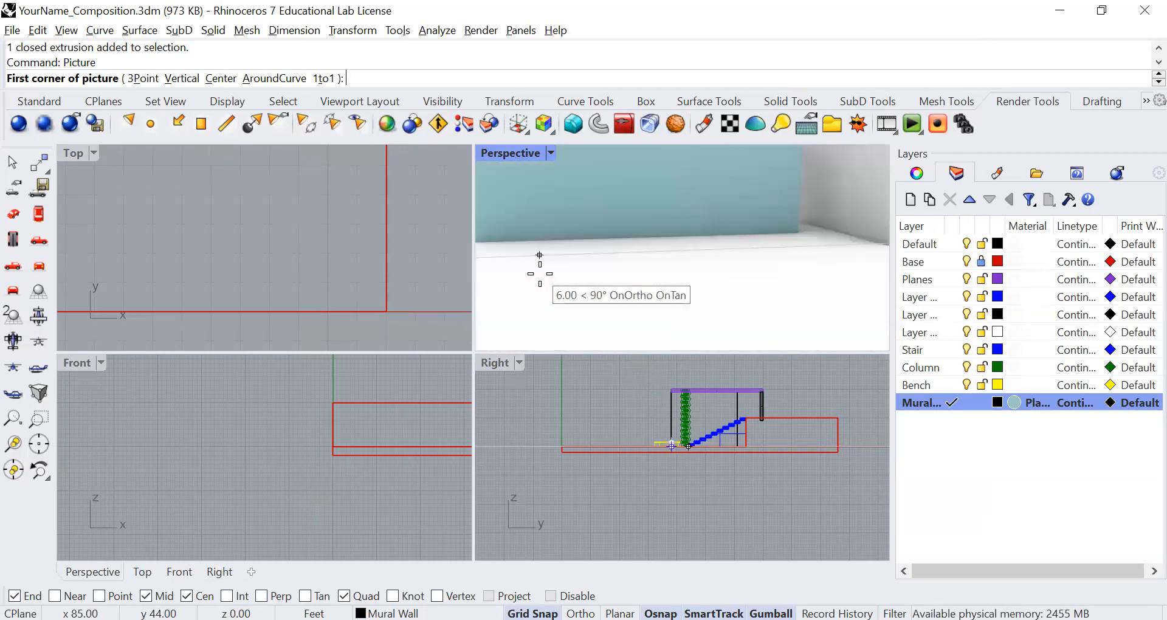
pyautogui.scroll(-3, 544, 273)
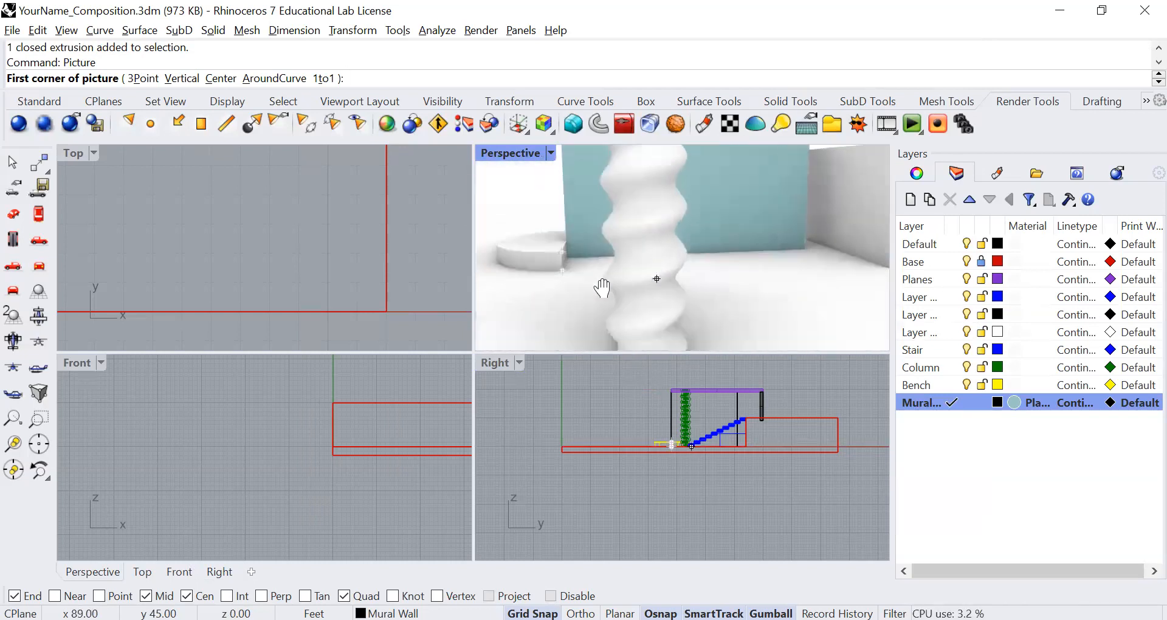
pyautogui.click(561, 257)
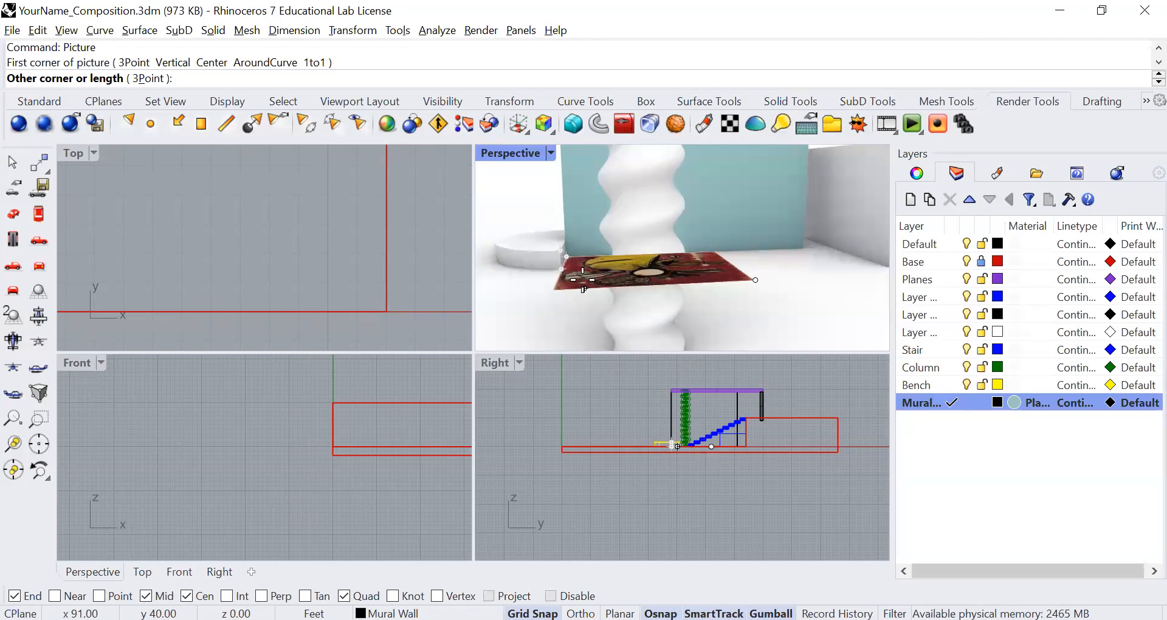
pyautogui.press('Escape')
# Step: Insert the BarnettNewman_Gea image as a Vertical picture spanning the mural wall's base edge from corner to corner
pyautogui.write('picture')
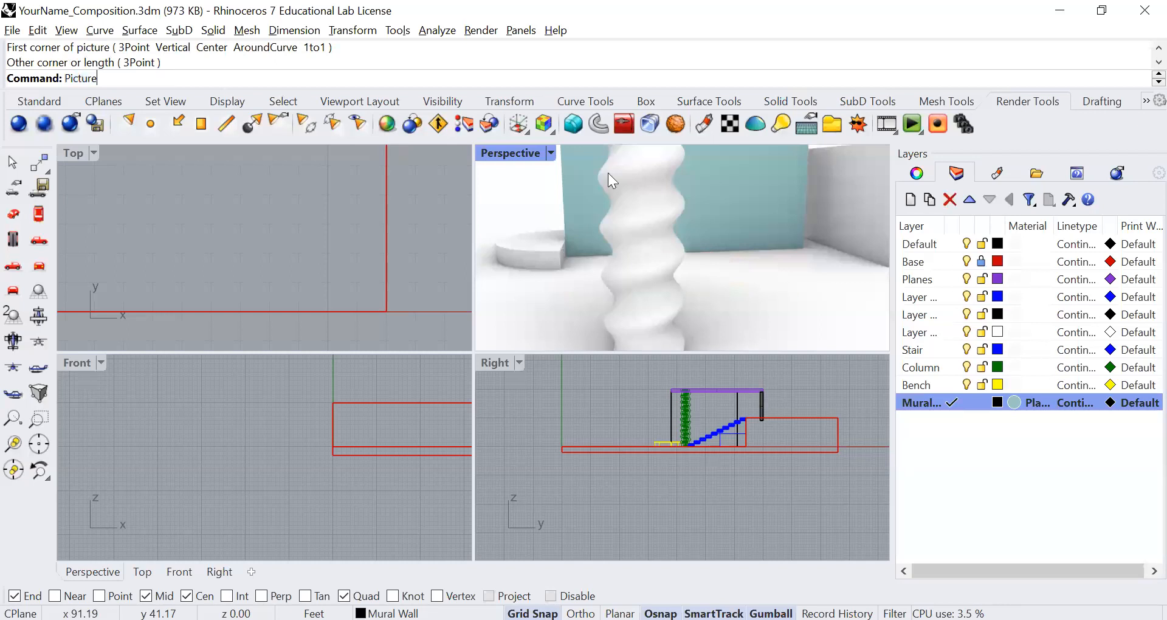
pyautogui.press('Return')
pyautogui.click(509, 166)
pyautogui.click(810, 512)
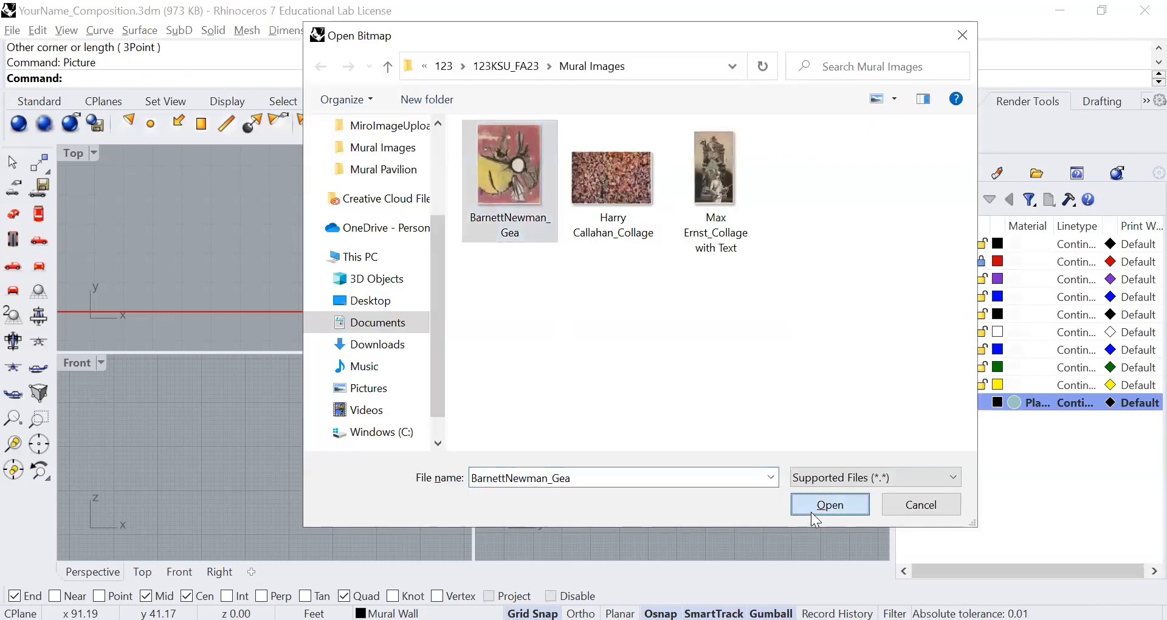
pyautogui.click(180, 77)
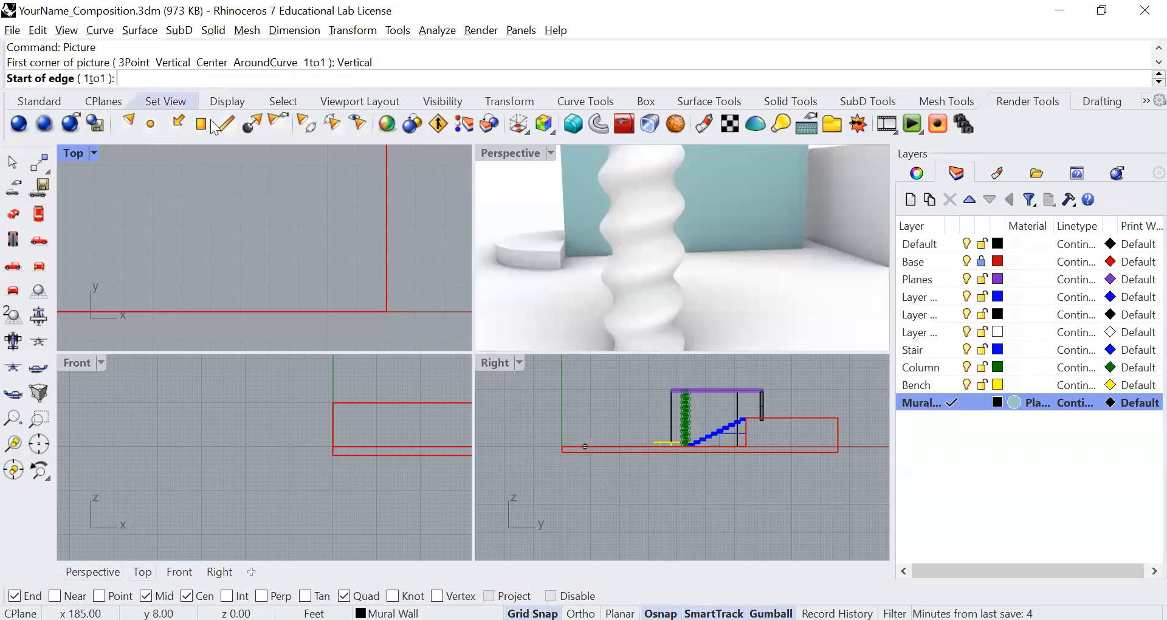
pyautogui.click(566, 256)
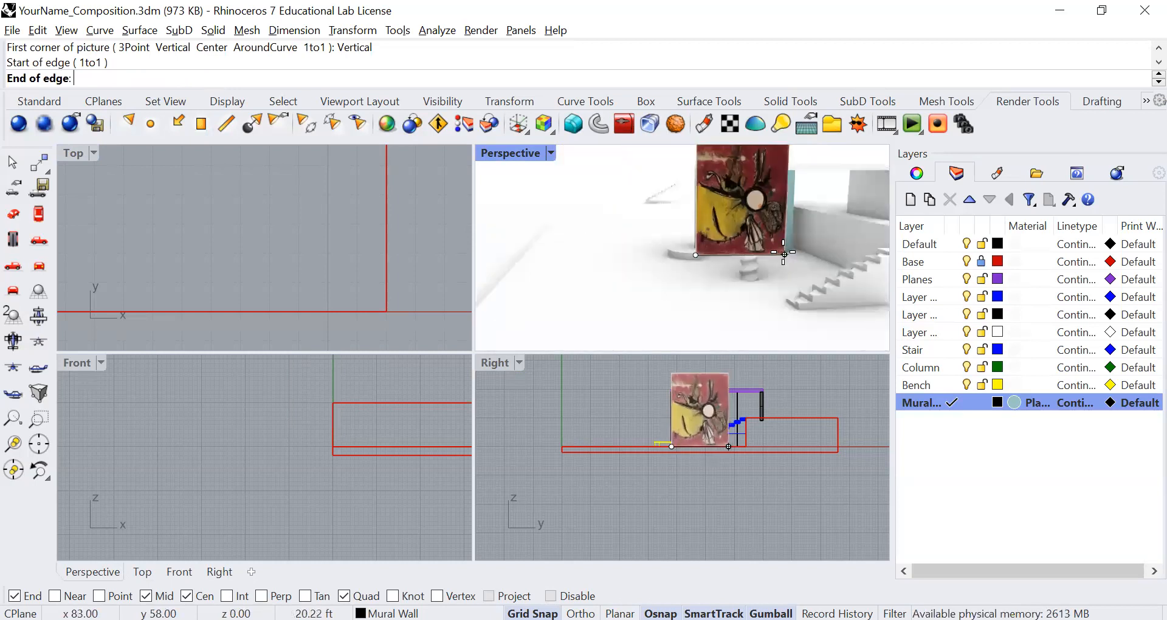
pyautogui.click(797, 249)
# Step: Examine the placed picture's height against the mural wall and the roof plane
pyautogui.moveTo(636, 251); pyautogui.dragTo(579, 251, button='right')
pyautogui.scroll(5, 579, 254)
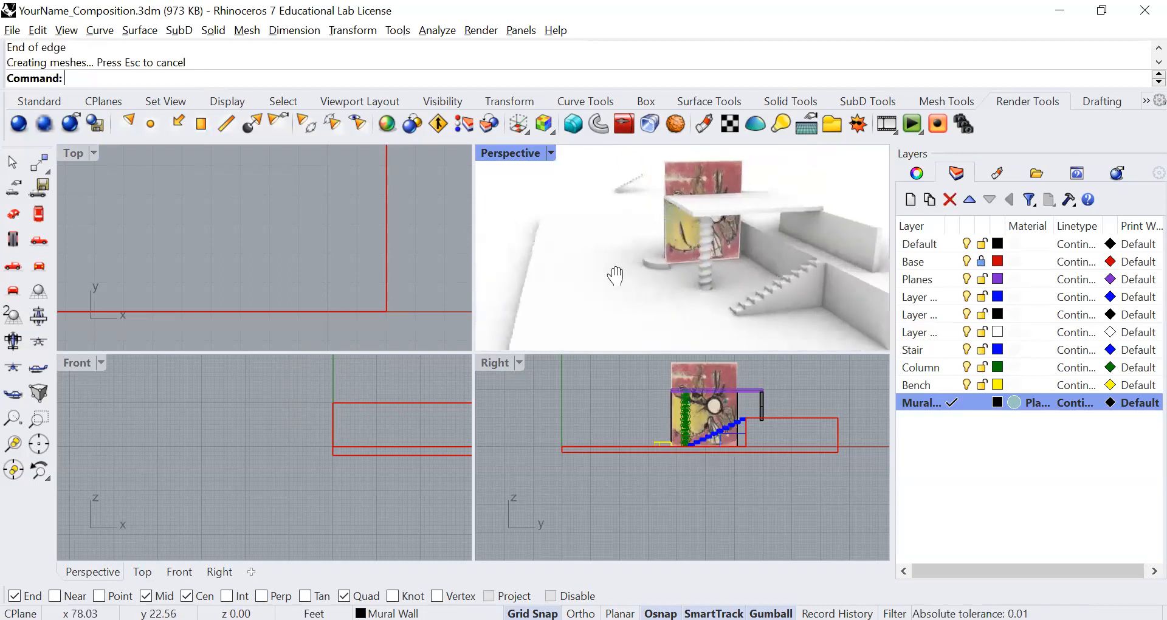
pyautogui.scroll(-3, 657, 231)
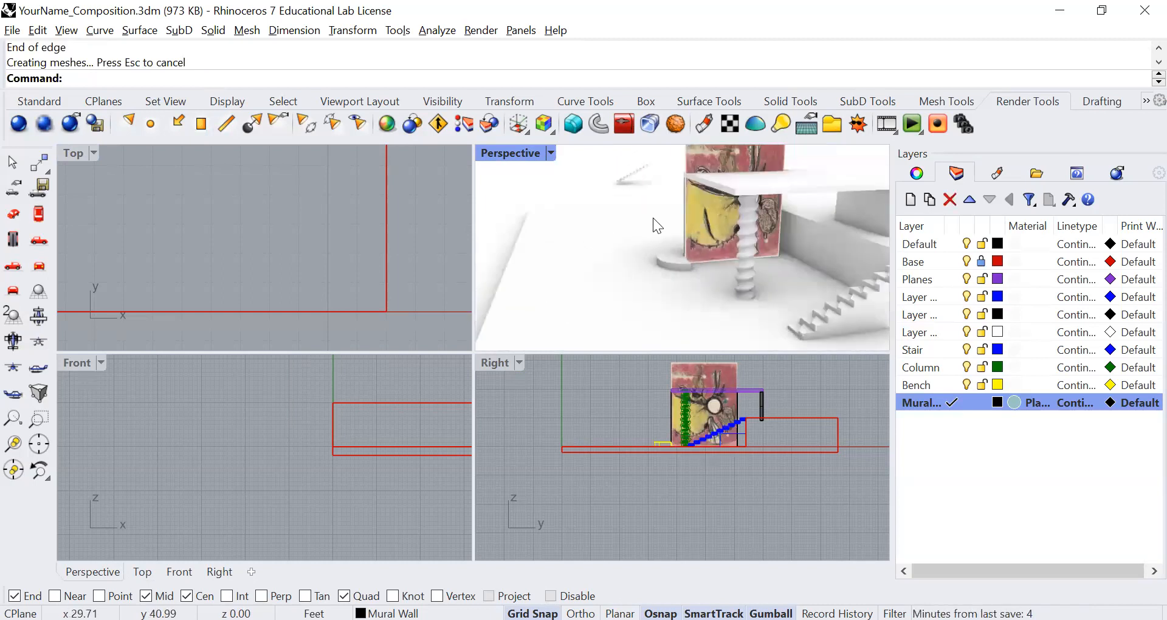
pyautogui.moveTo(652, 217); pyautogui.dragTo(617, 260, button='right')
pyautogui.scroll(2, 691, 257)
pyautogui.scroll(4, 638, 295)
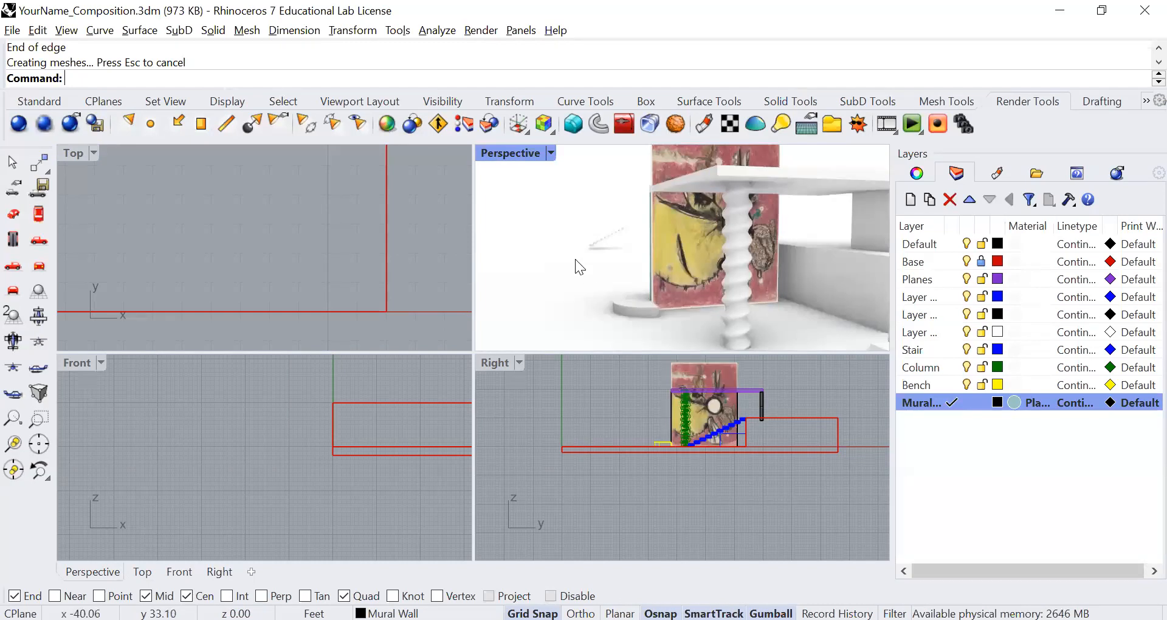
pyautogui.scroll(-1, 581, 288)
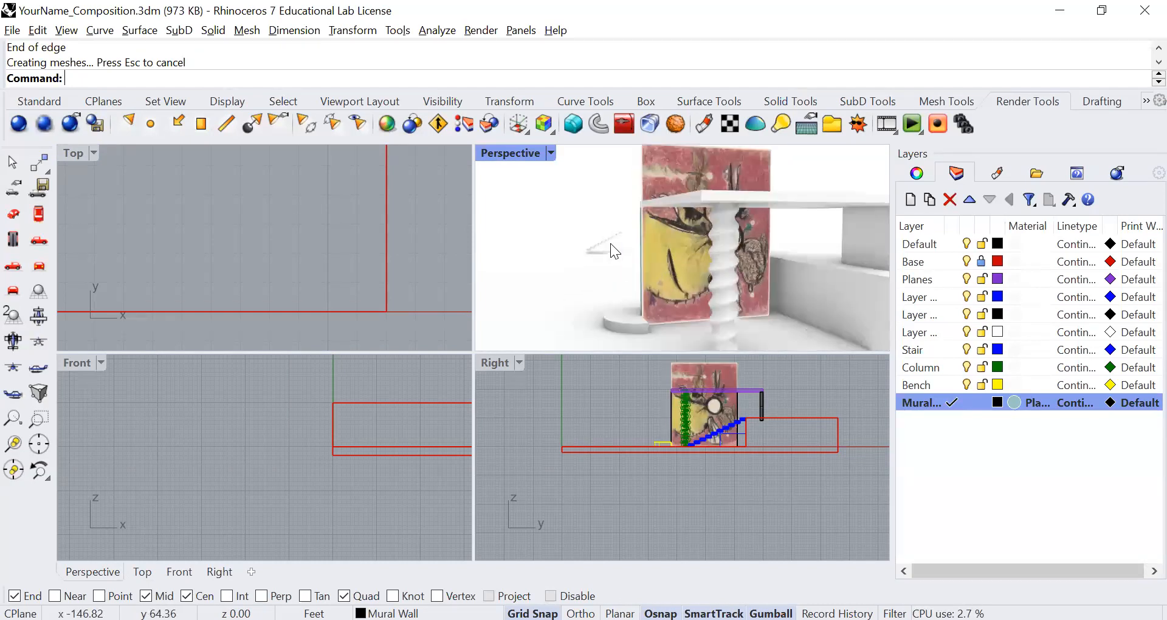
pyautogui.keyDown('shift'); pyautogui.moveTo(605, 255); pyautogui.dragTo(618, 277, button='right'); pyautogui.keyUp('shift')
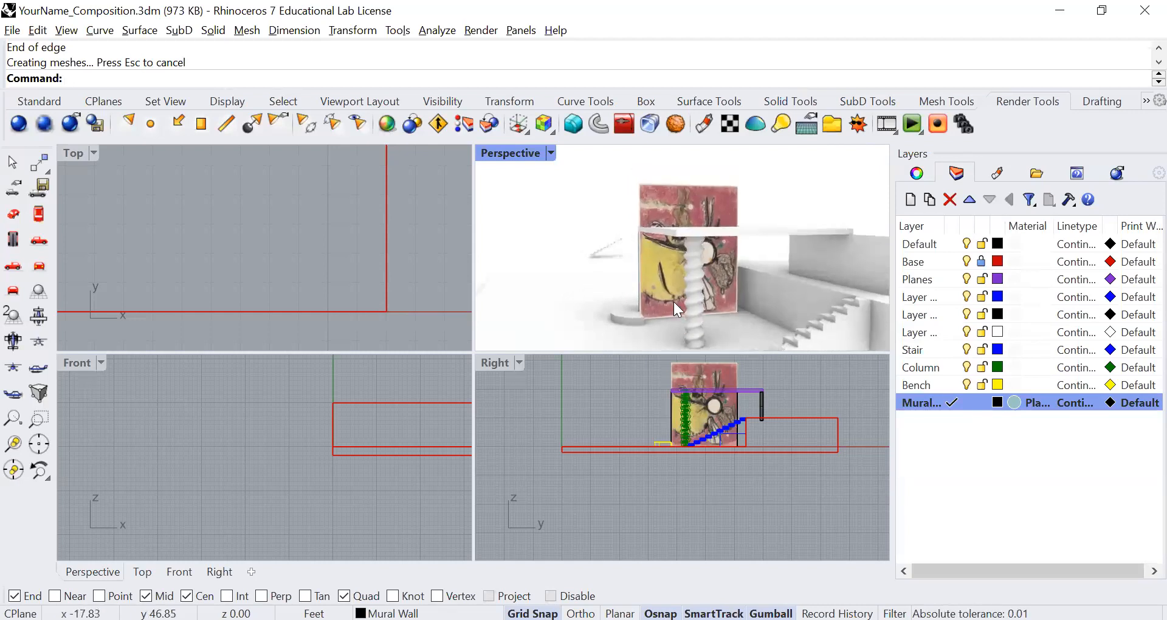
pyautogui.click(661, 187)
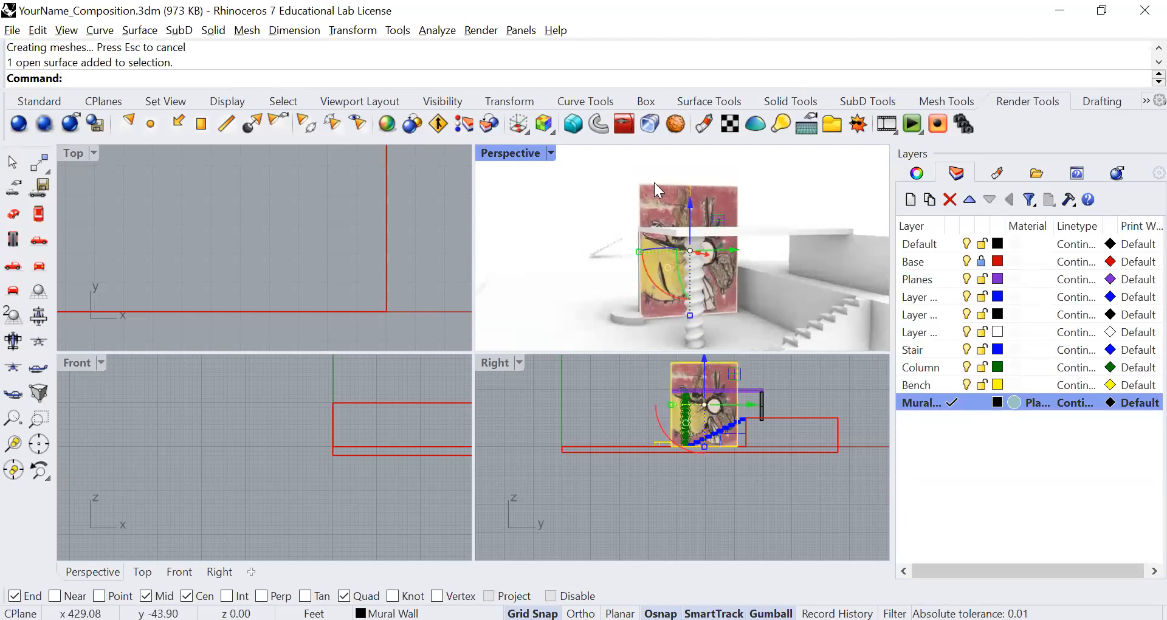
pyautogui.scroll(5, 650, 191)
pyautogui.scroll(-2, 649, 206)
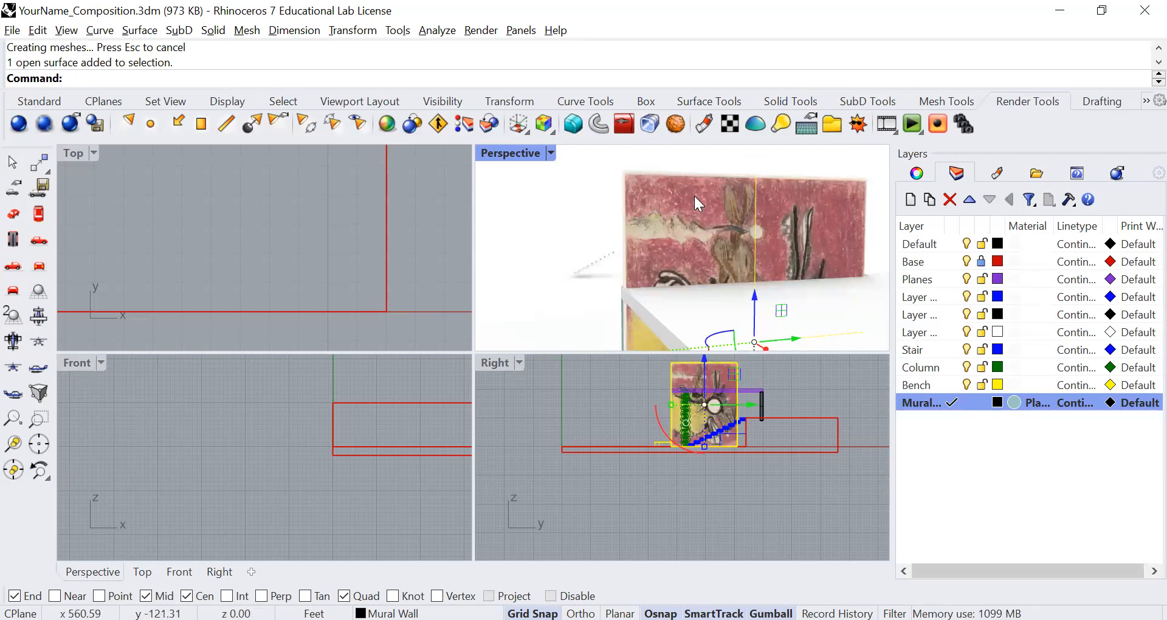
pyautogui.moveTo(694, 194); pyautogui.dragTo(687, 200, button='right')
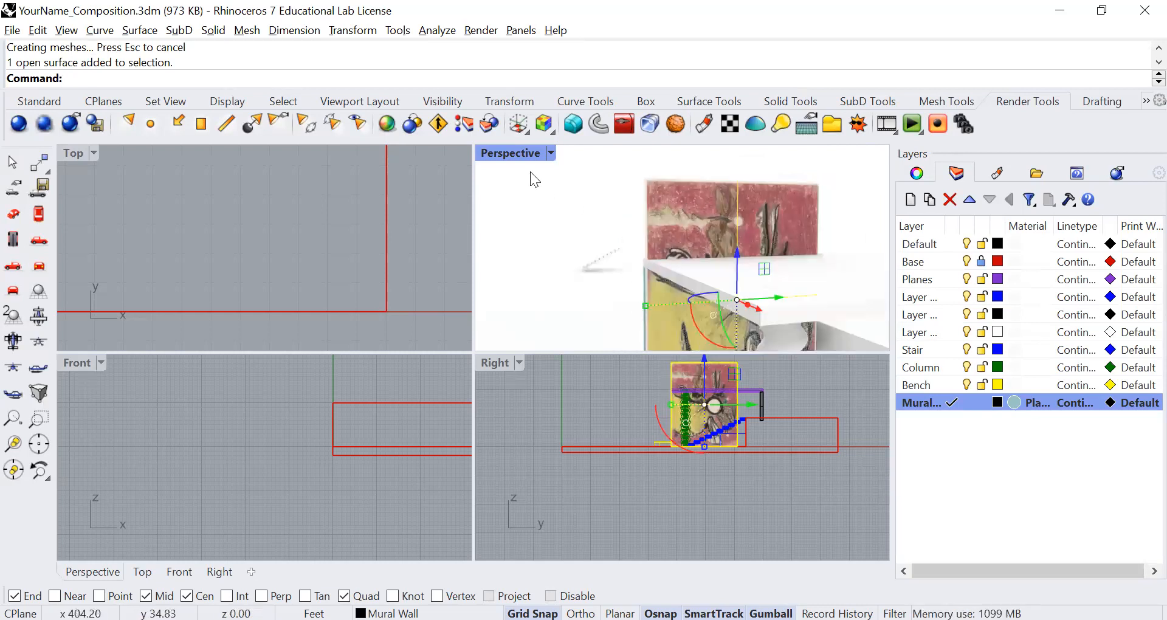
# Step: Maximize the Perspective viewport and hide the Bench and Column layers to clear the view of the mural
pyautogui.doubleClick(487, 153)
pyautogui.scroll(-5, 475, 339)
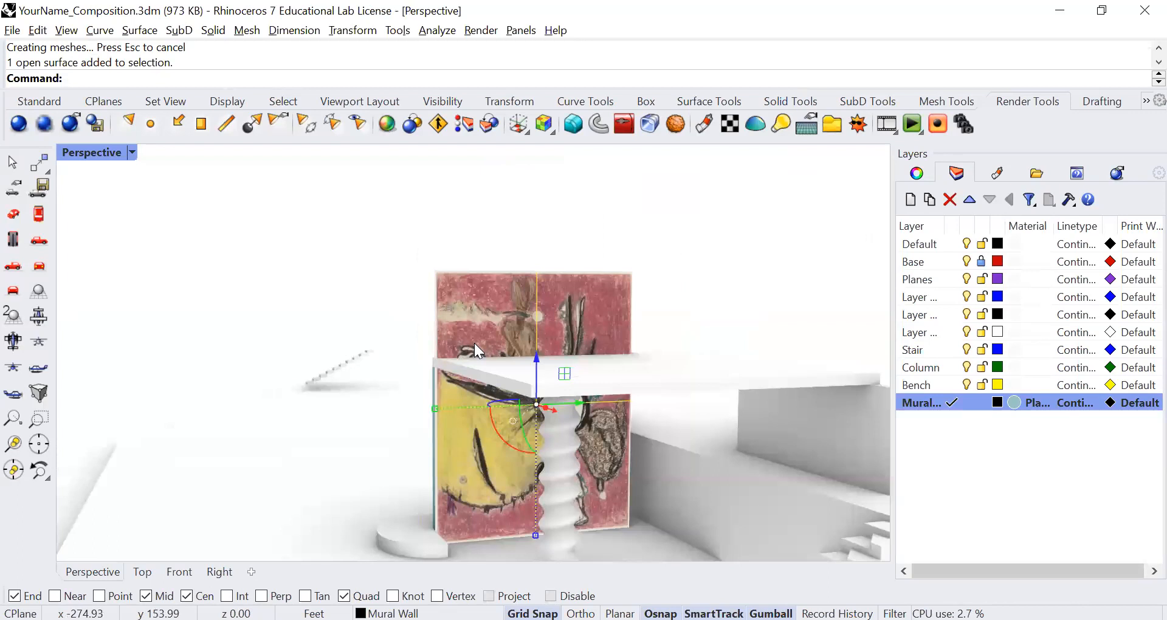
pyautogui.press('Escape')
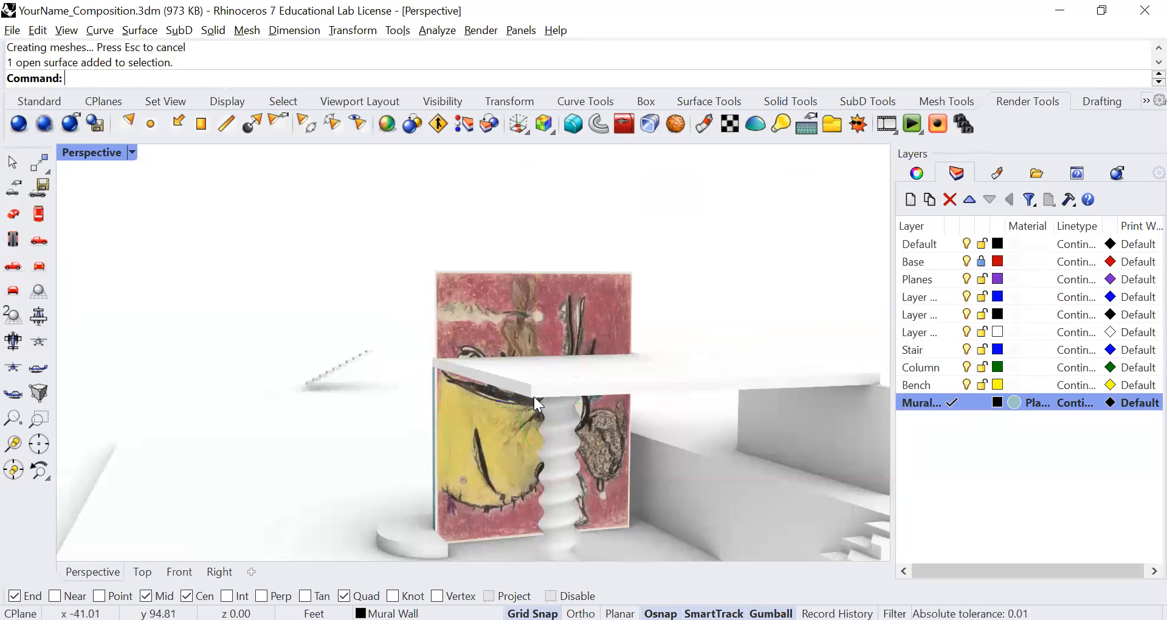
pyautogui.click(960, 389)
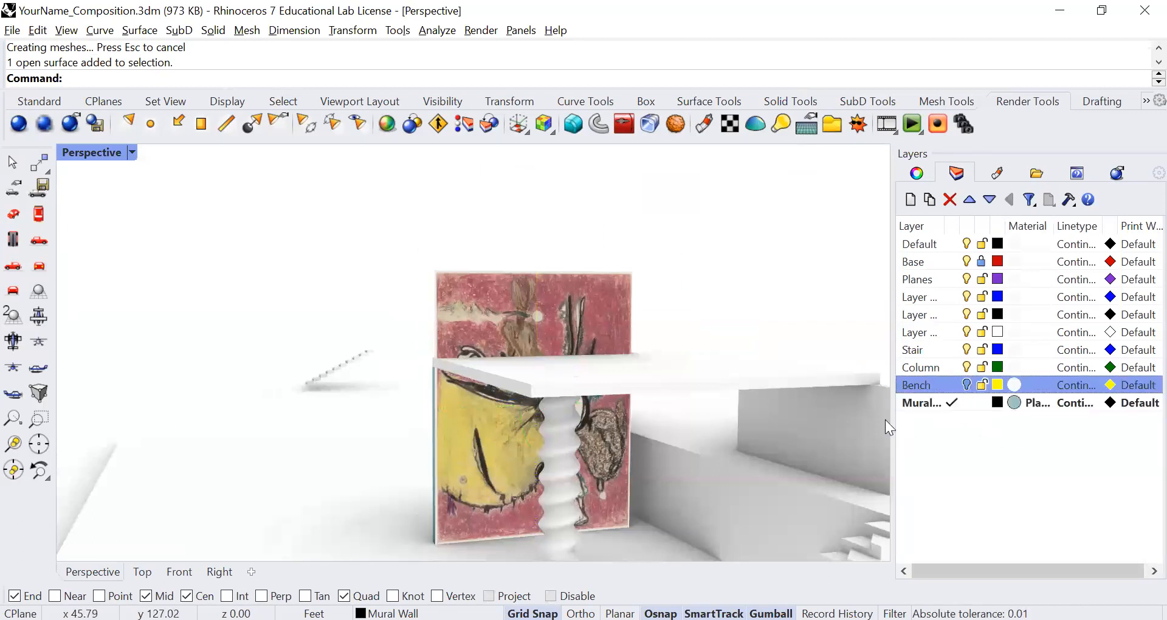
pyautogui.click(561, 490)
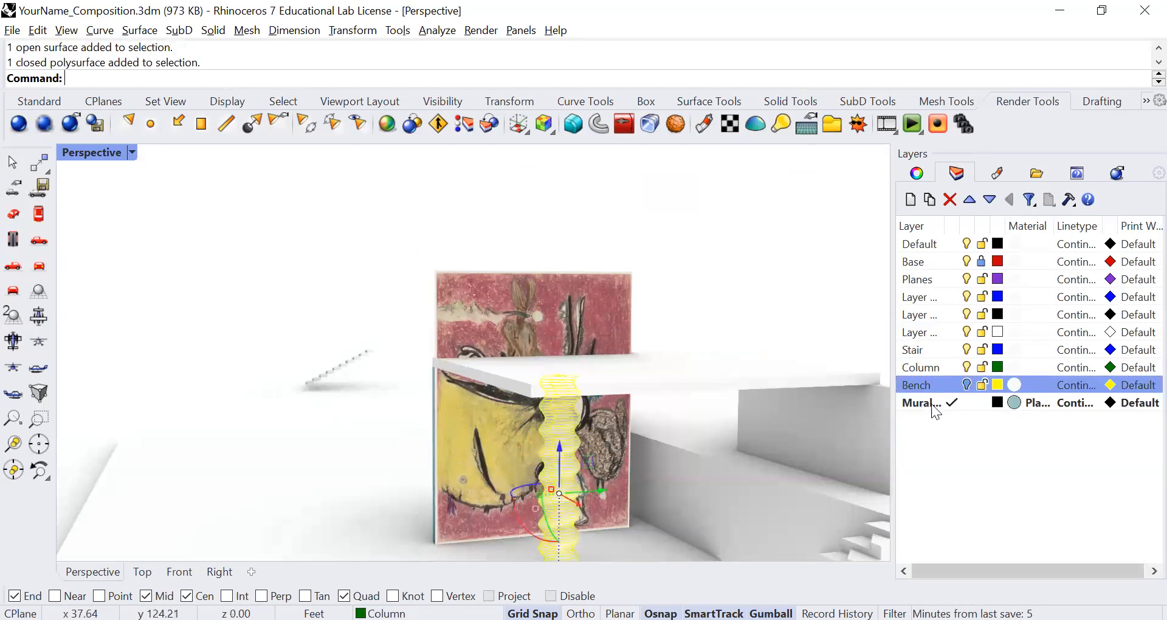
pyautogui.click(967, 367)
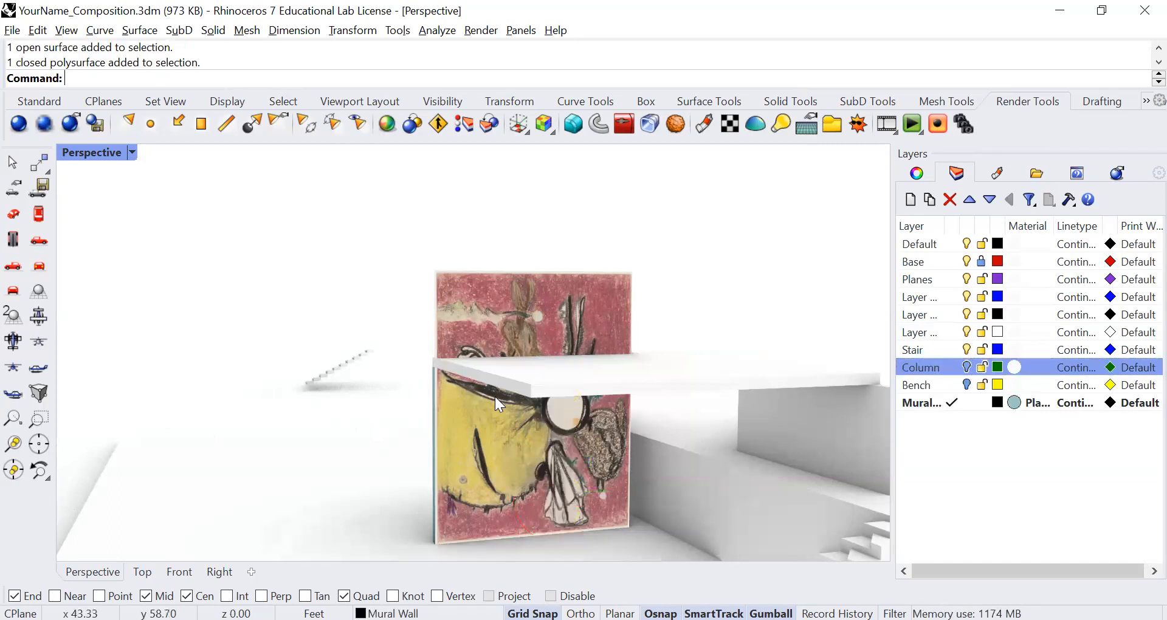
# Step: Scale the picture from its lower corner, using its upper corner as reference, down to the mural wall's upper corner
pyautogui.click(446, 285)
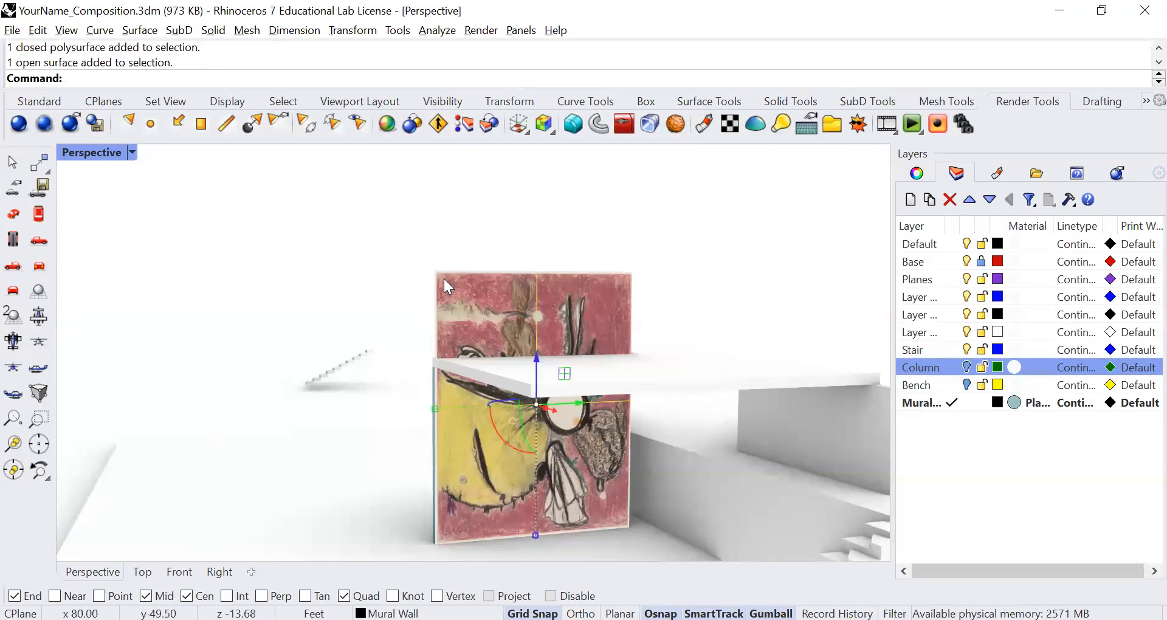
pyautogui.write('Scale')
pyautogui.press('Return')
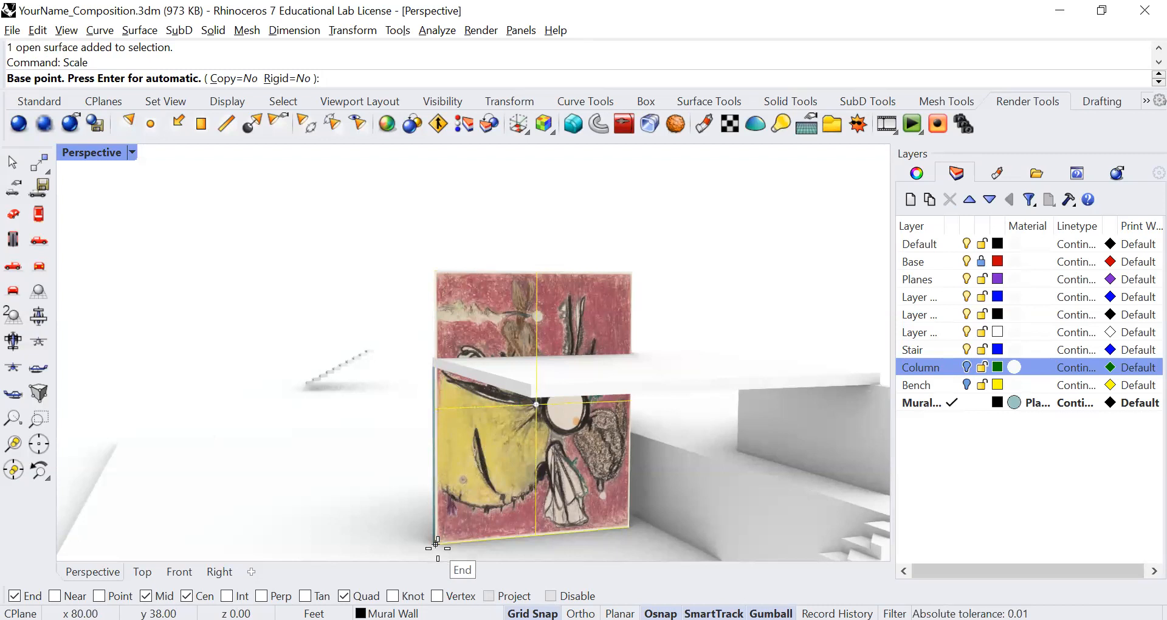
pyautogui.click(435, 541)
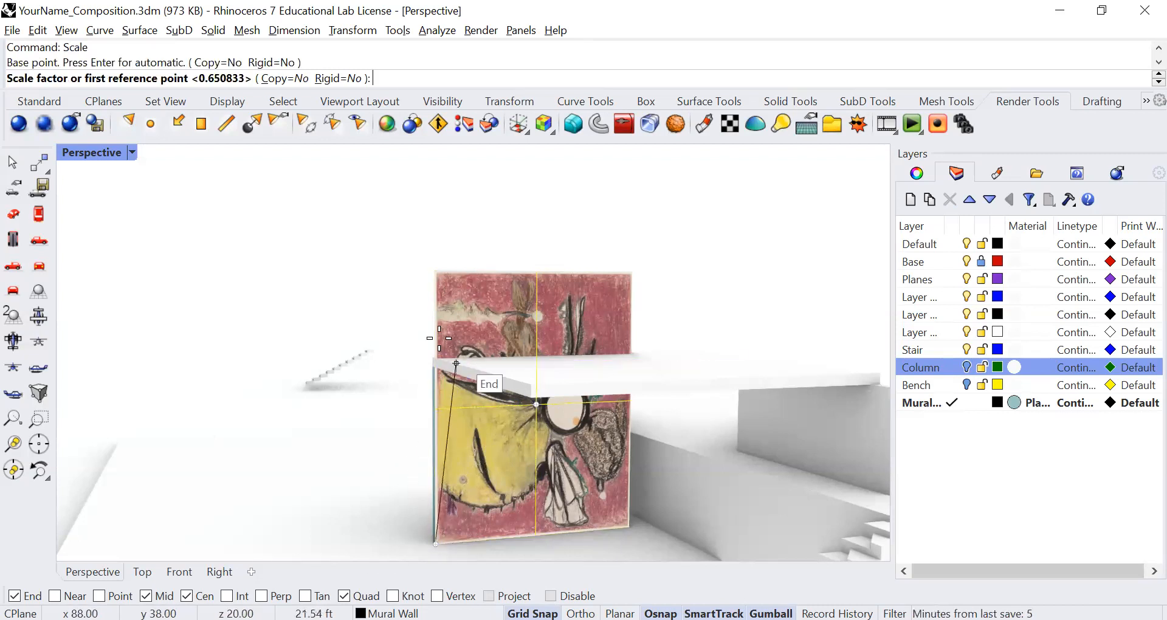
pyautogui.click(435, 271)
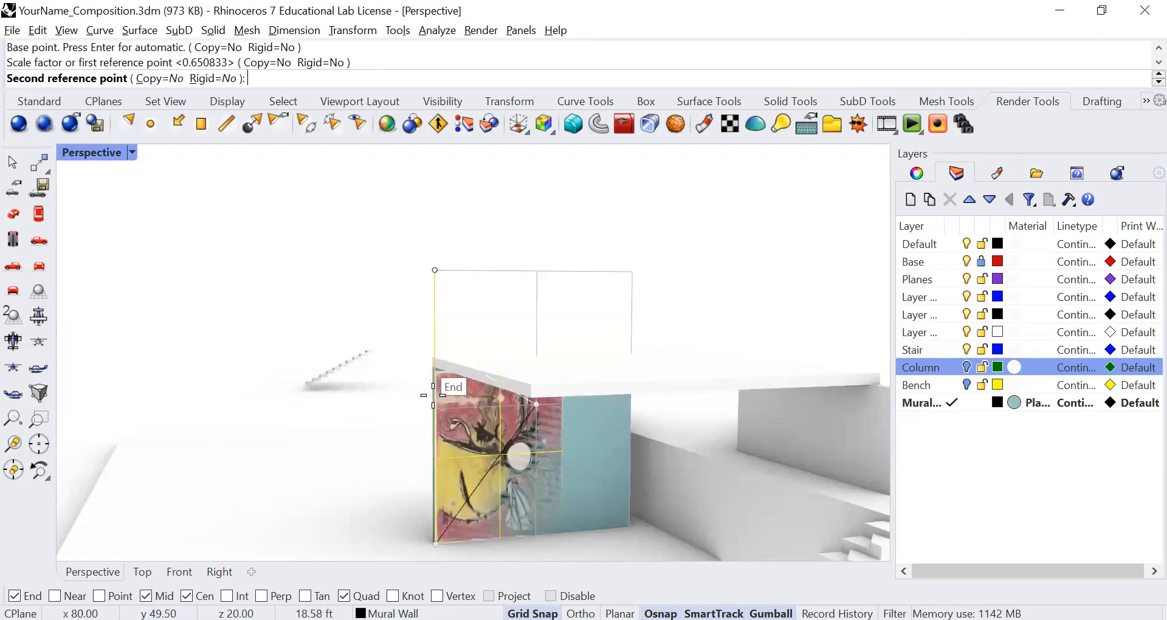
pyautogui.scroll(5, 432, 365)
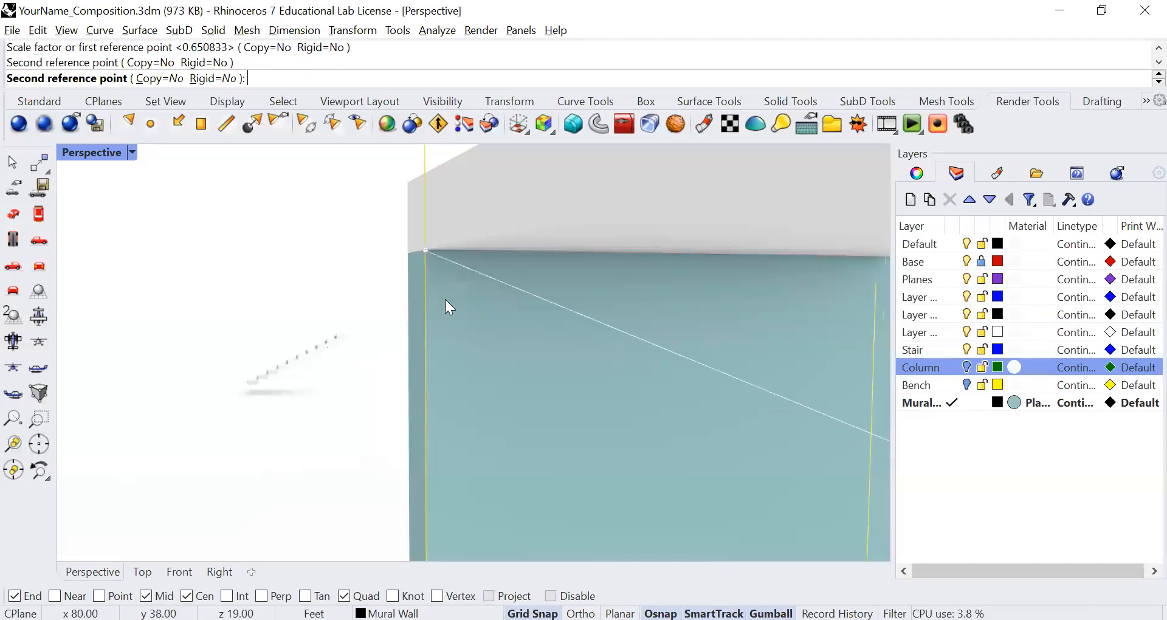
pyautogui.click(434, 273)
pyautogui.scroll(-5, 461, 336)
pyautogui.scroll(3, 434, 405)
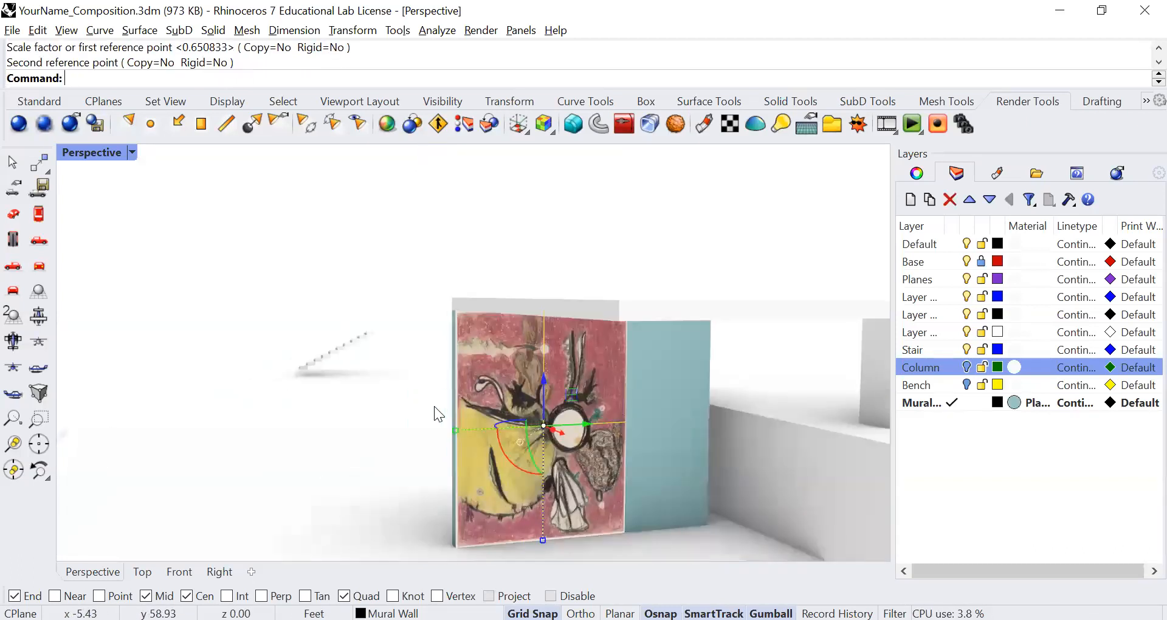
pyautogui.scroll(-2, 419, 390)
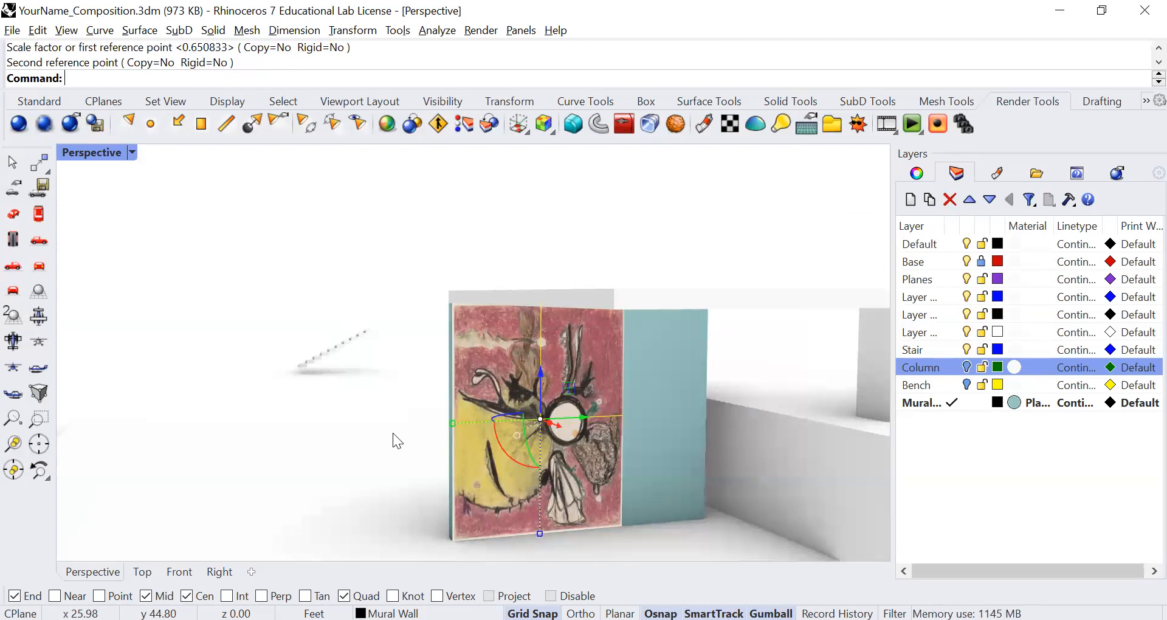
# Step: Delete the teal mural wall extrusion that extends beyond the scaled picture
pyautogui.click(346, 455)
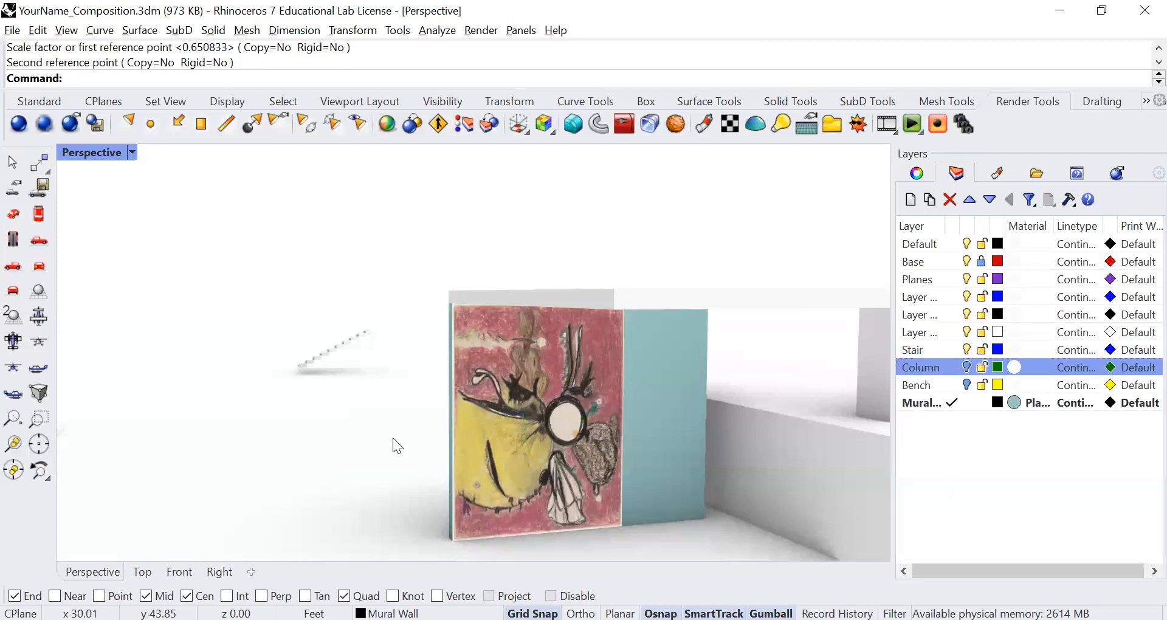
pyautogui.scroll(-4, 448, 426)
pyautogui.scroll(4, 497, 463)
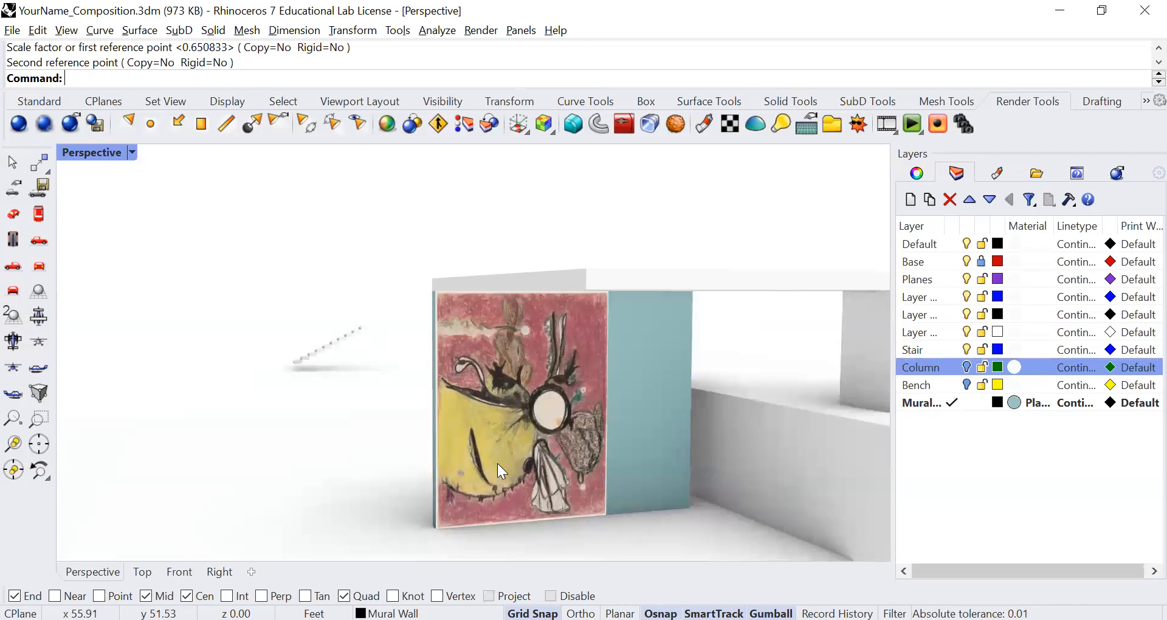
pyautogui.click(665, 439)
pyautogui.press('Escape')
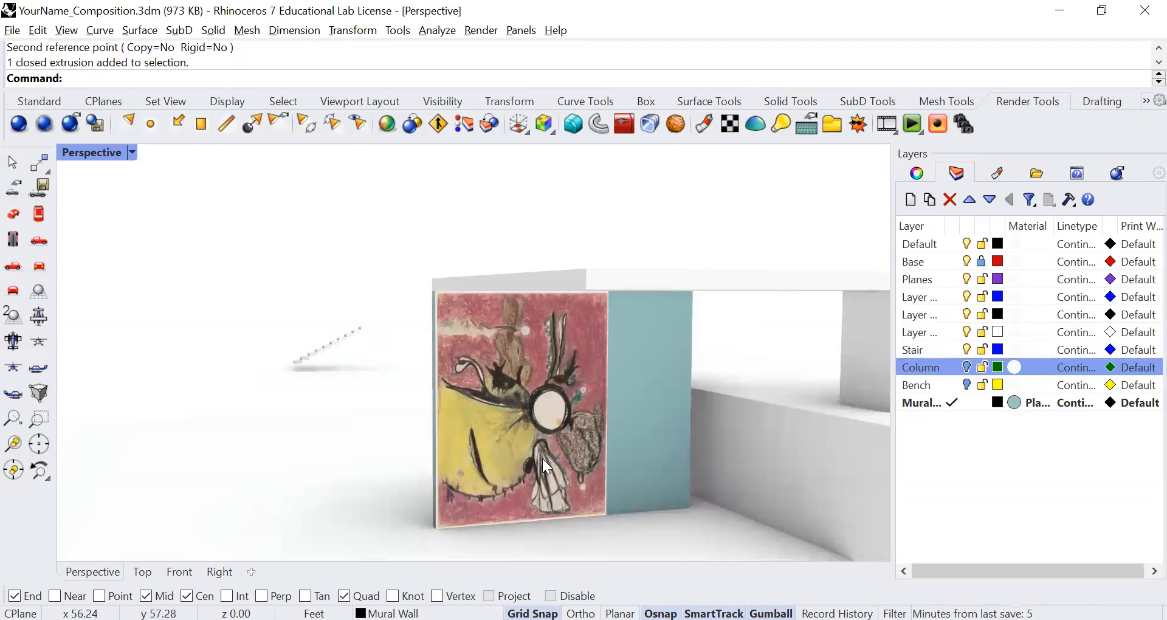
pyautogui.click(686, 422)
pyautogui.press('Delete')
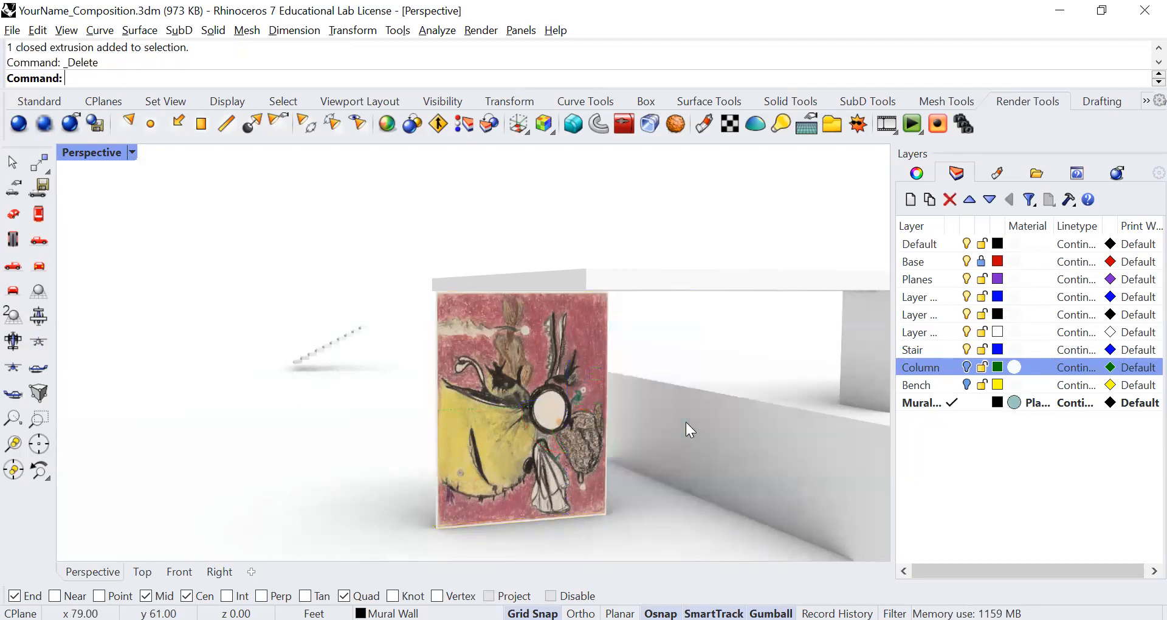
# Step: Restore the four-viewport layout and frame the pavilion closely in the Top view
pyautogui.click(132, 153)
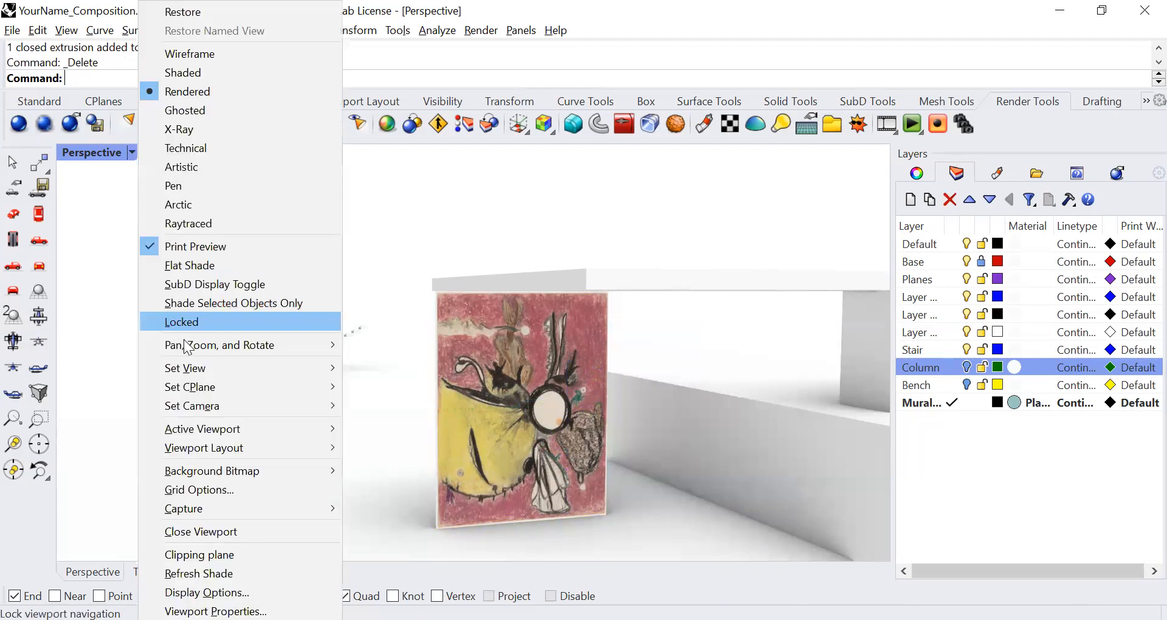
pyautogui.click(127, 141)
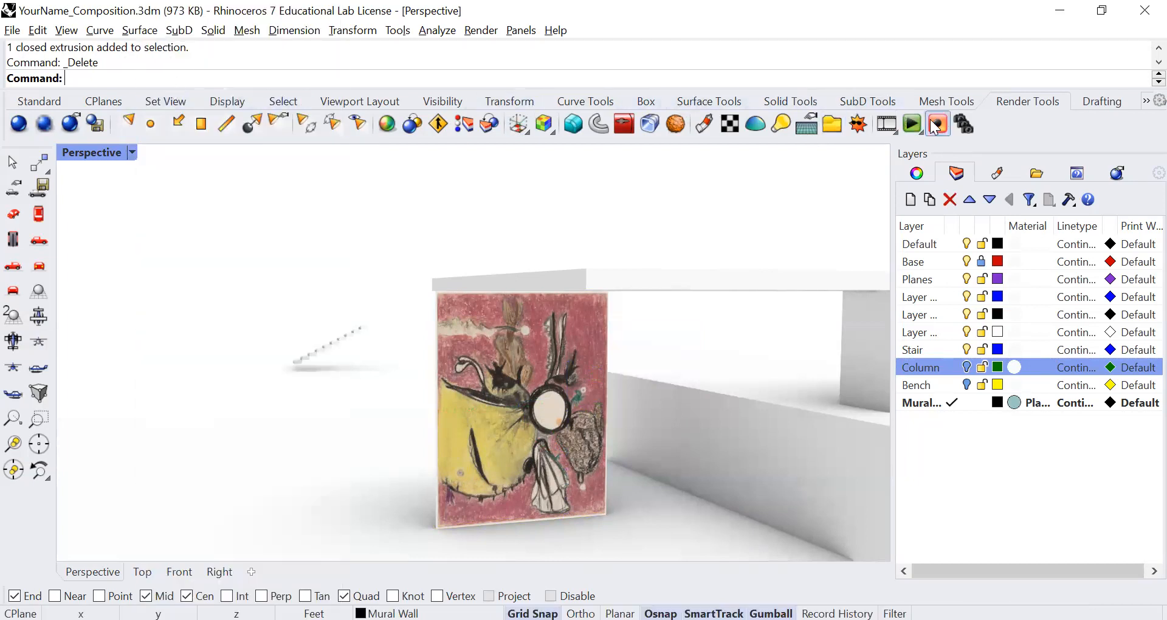
pyautogui.click(351, 103)
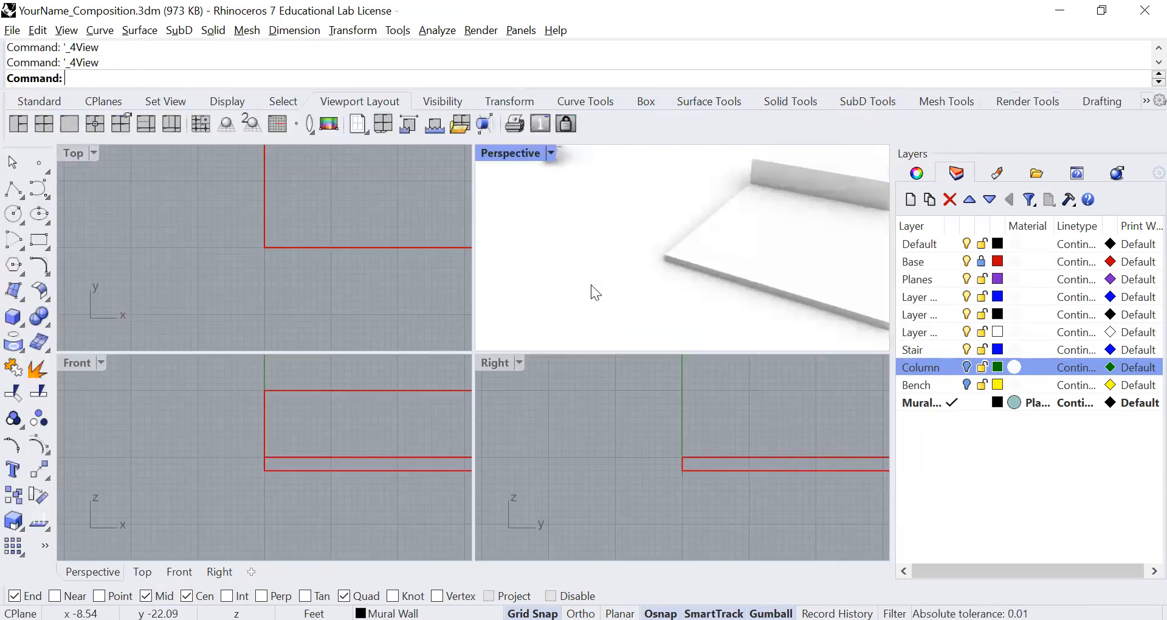
pyautogui.scroll(-10, 324, 260)
pyautogui.scroll(-8, 327, 256)
pyautogui.moveTo(342, 234); pyautogui.dragTo(244, 264, button='right')
pyautogui.scroll(8, 278, 249)
pyautogui.moveTo(300, 231); pyautogui.dragTo(236, 272, button='right')
pyautogui.scroll(5, 252, 258)
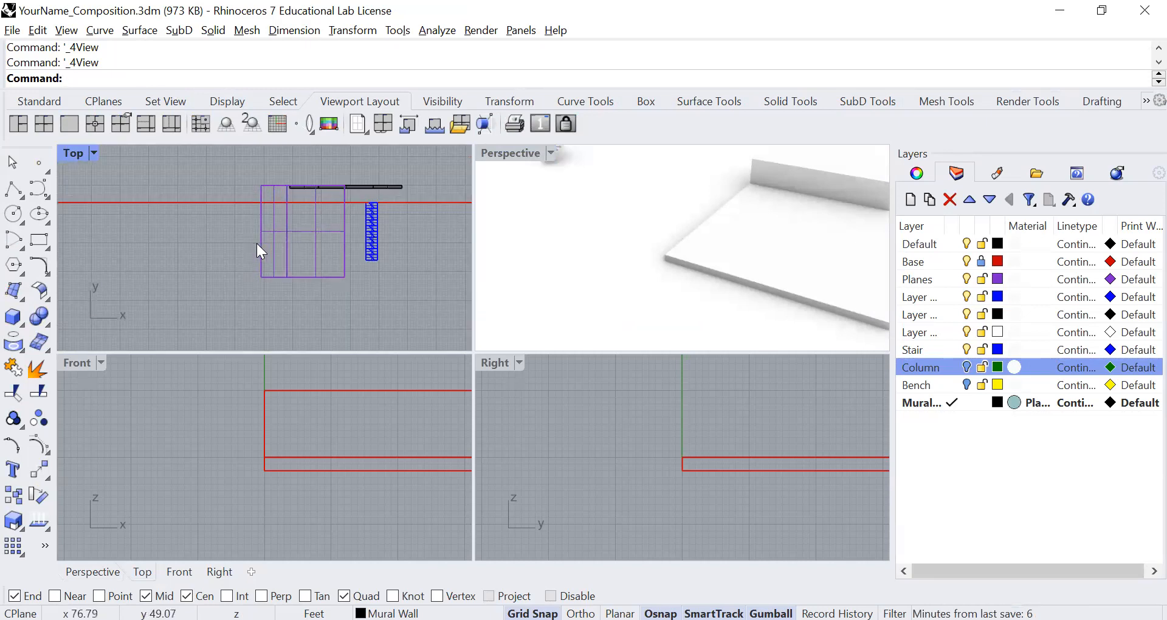
# Step: Measure the length of the picture's base edge from corner to corner in the Perspective view
pyautogui.moveTo(644, 284)
pyautogui.mouseDown(button='right')
pyautogui.moveTo(667, 284)
pyautogui.moveTo(659, 276)
pyautogui.mouseUp(button='right')
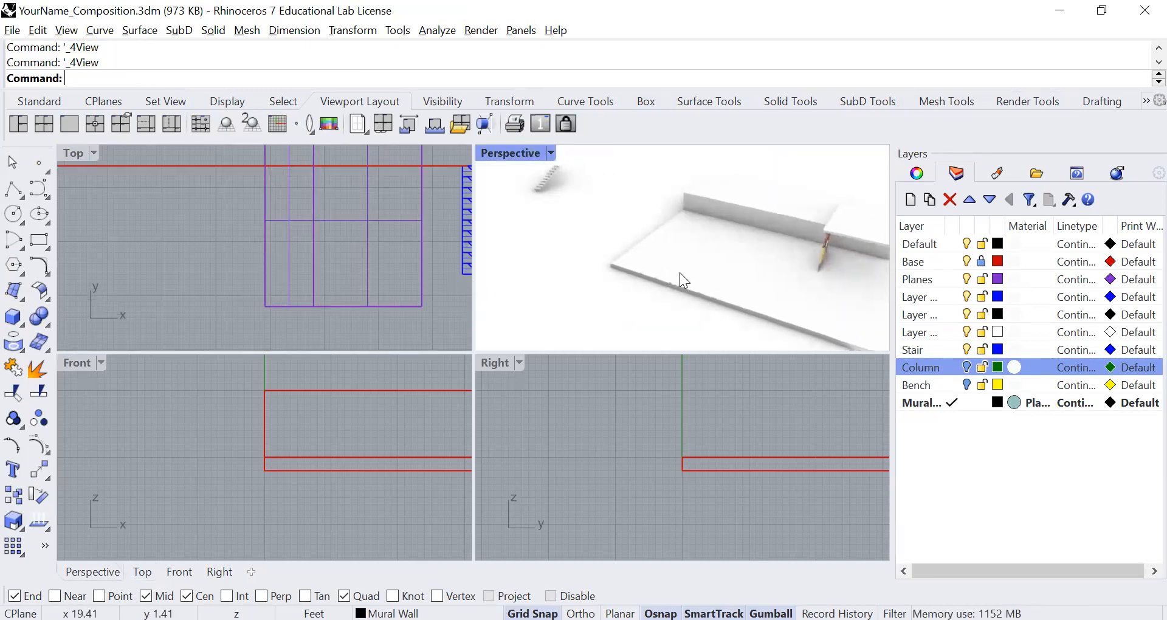
pyautogui.scroll(3, 781, 274)
pyautogui.click(865, 261)
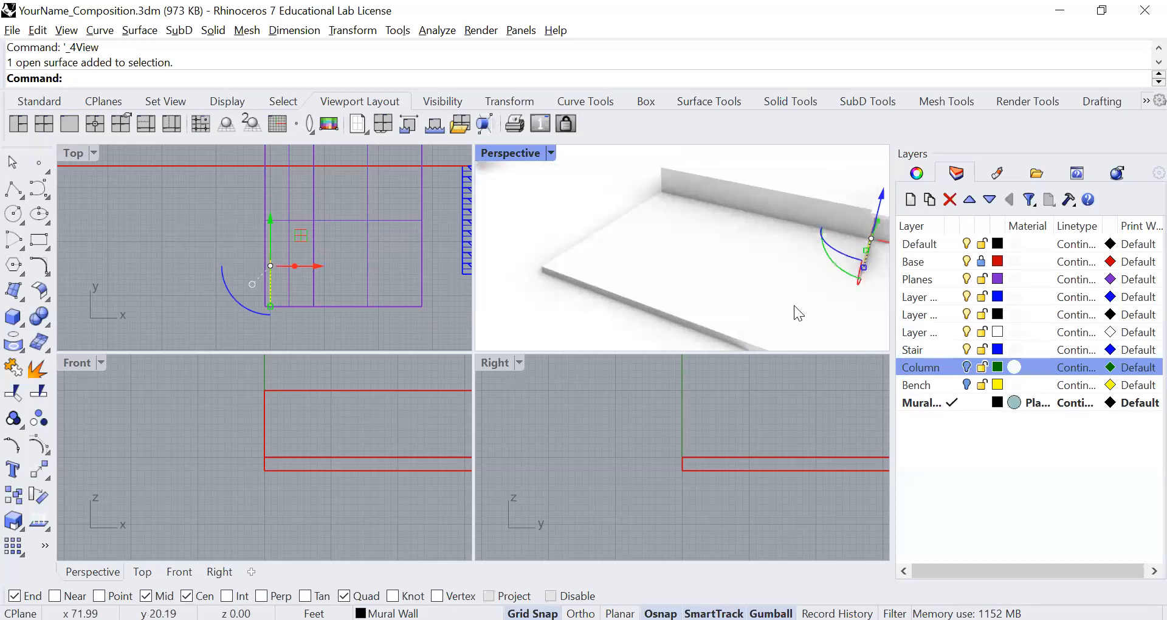
pyautogui.keyDown('shift'); pyautogui.moveTo(781, 311); pyautogui.dragTo(703, 316, button='right'); pyautogui.keyUp('shift')
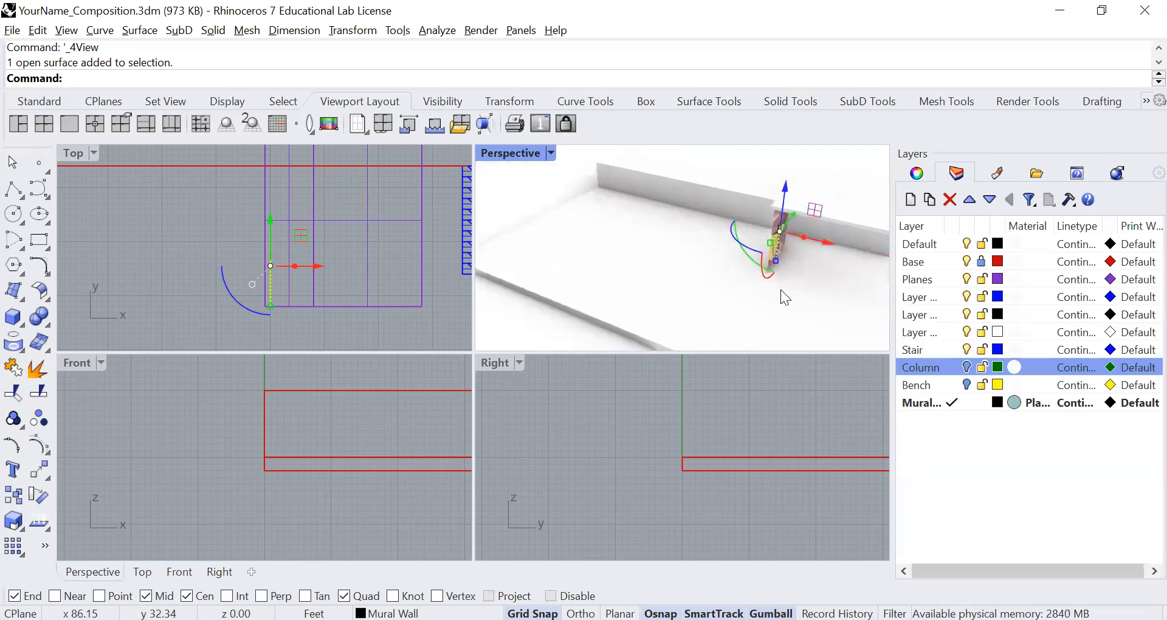
pyautogui.scroll(4, 781, 289)
pyautogui.keyDown('shift'); pyautogui.moveTo(676, 310); pyautogui.dragTo(732, 308, button='right'); pyautogui.keyUp('shift')
pyautogui.scroll(-2, 638, 323)
pyautogui.scroll(2, 732, 308)
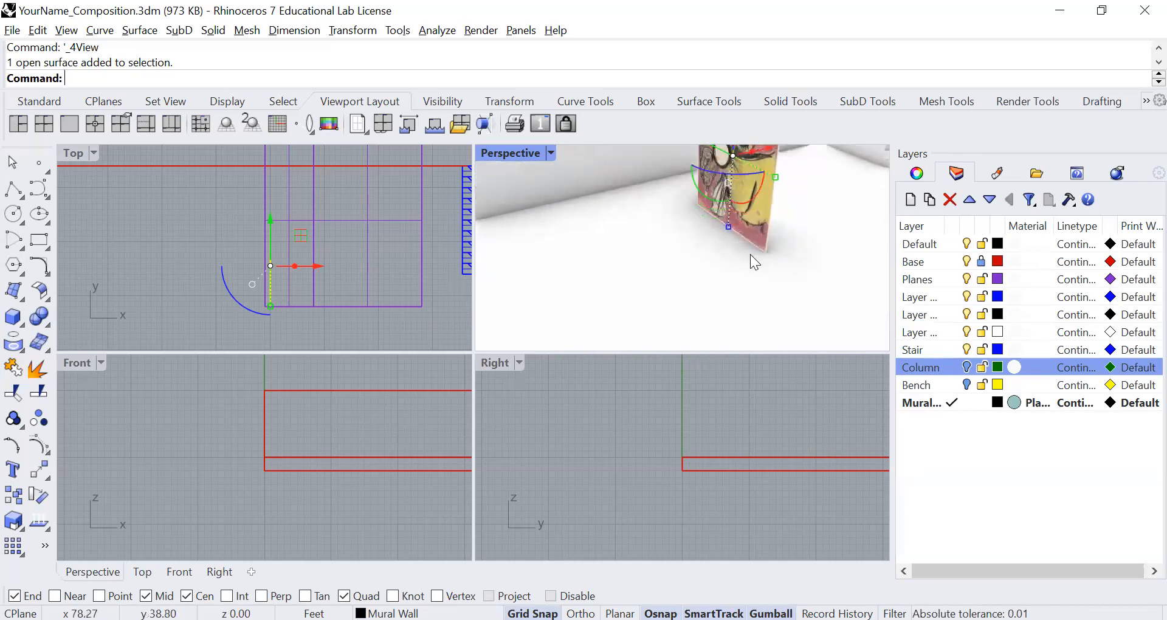
pyautogui.scroll(-3, 749, 254)
pyautogui.keyDown('shift'); pyautogui.moveTo(733, 265); pyautogui.dragTo(729, 281, button='right'); pyautogui.keyUp('shift')
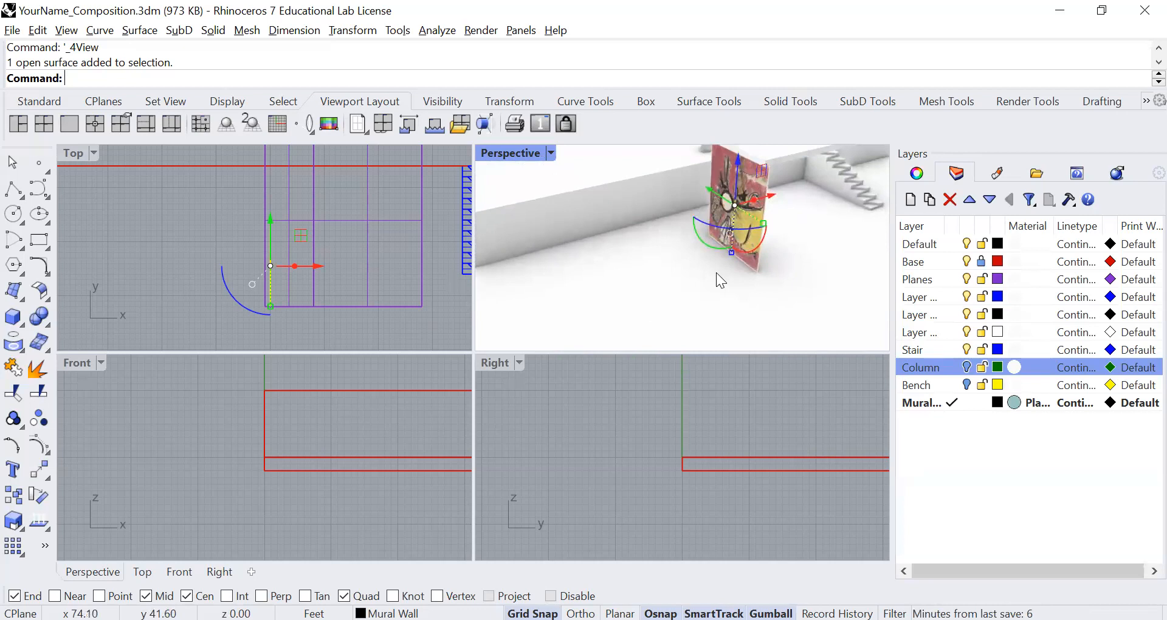
pyautogui.scroll(2, 716, 273)
pyautogui.press('Escape')
pyautogui.write('distance')
pyautogui.press('Return')
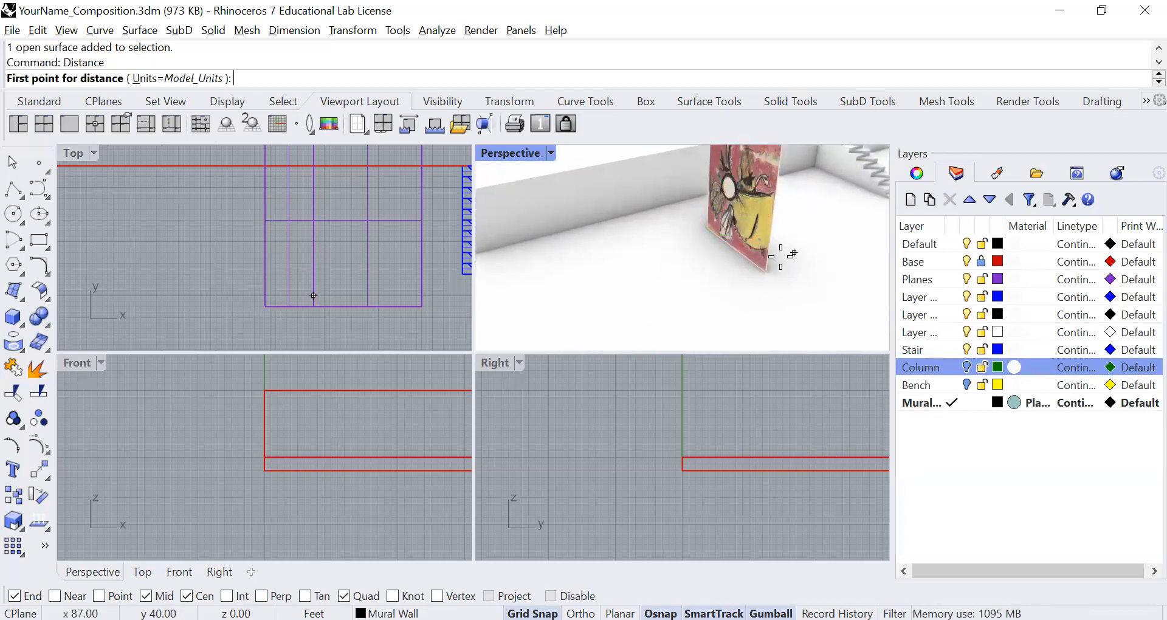
pyautogui.click(767, 272)
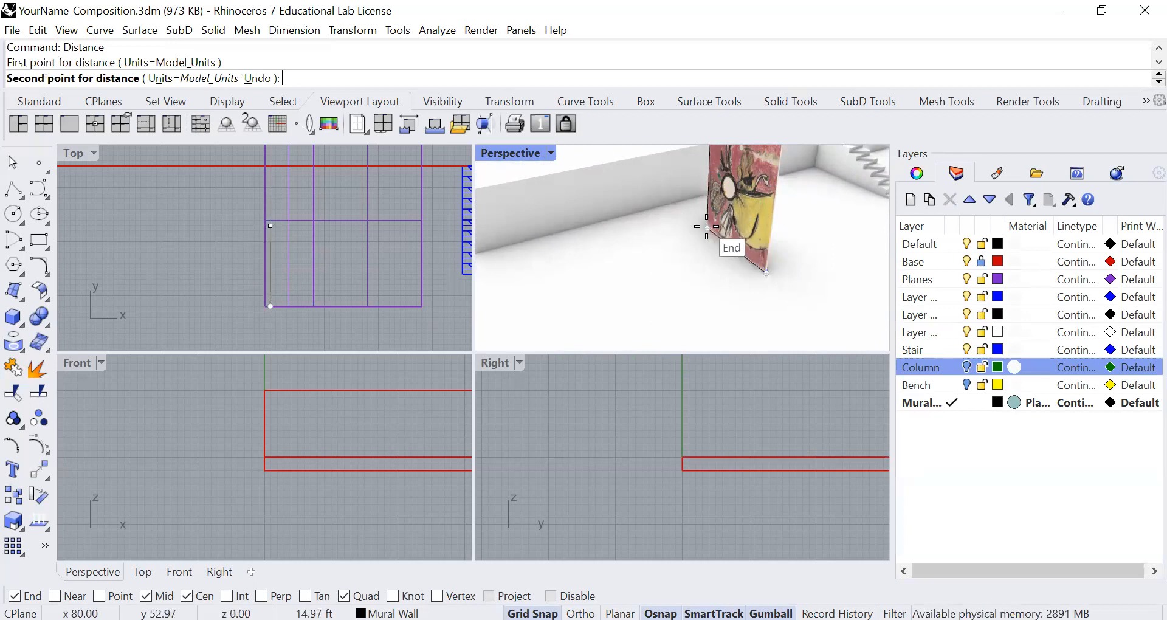
pyautogui.click(706, 226)
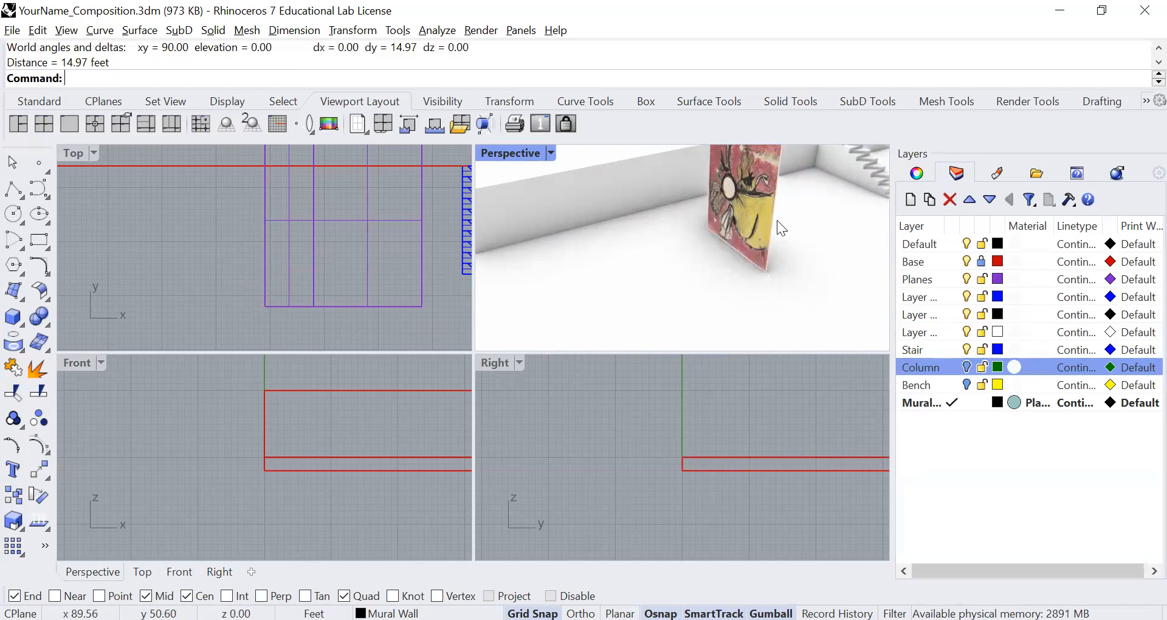
pyautogui.moveTo(734, 269); pyautogui.dragTo(726, 271, button='right')
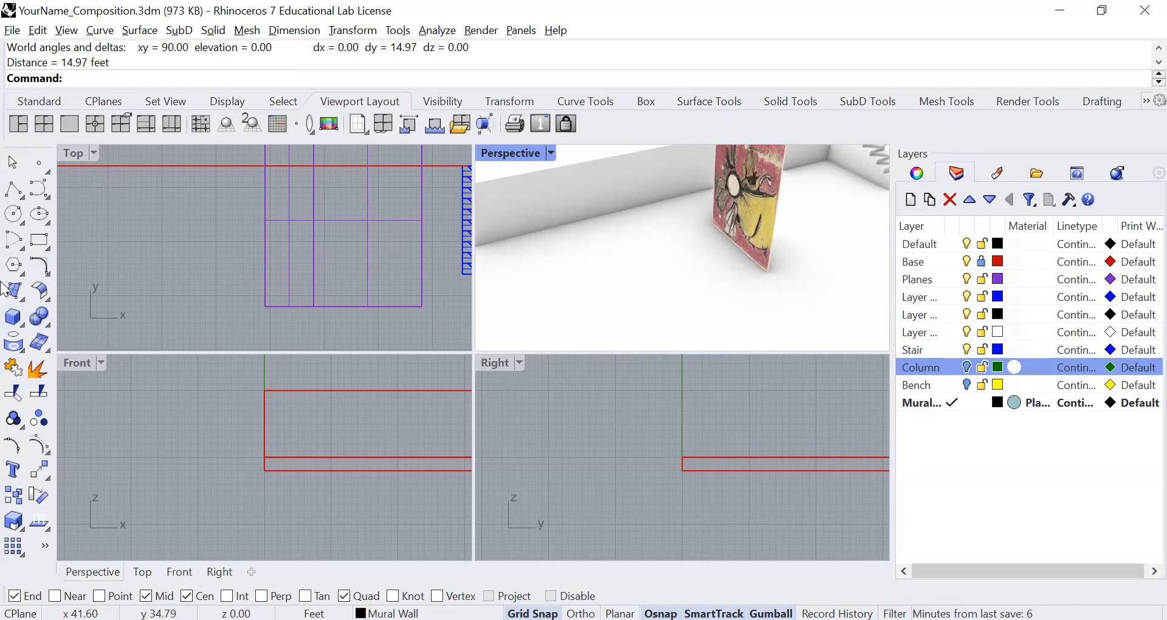
pyautogui.click(13, 317)
pyautogui.scroll(3, 723, 298)
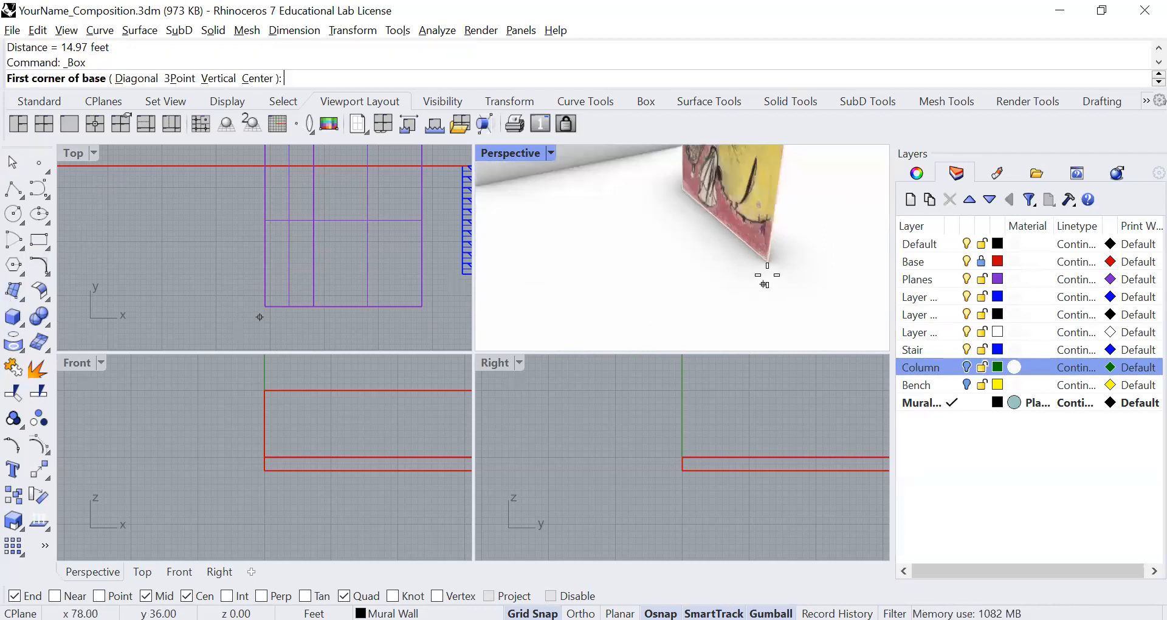
pyautogui.click(767, 262)
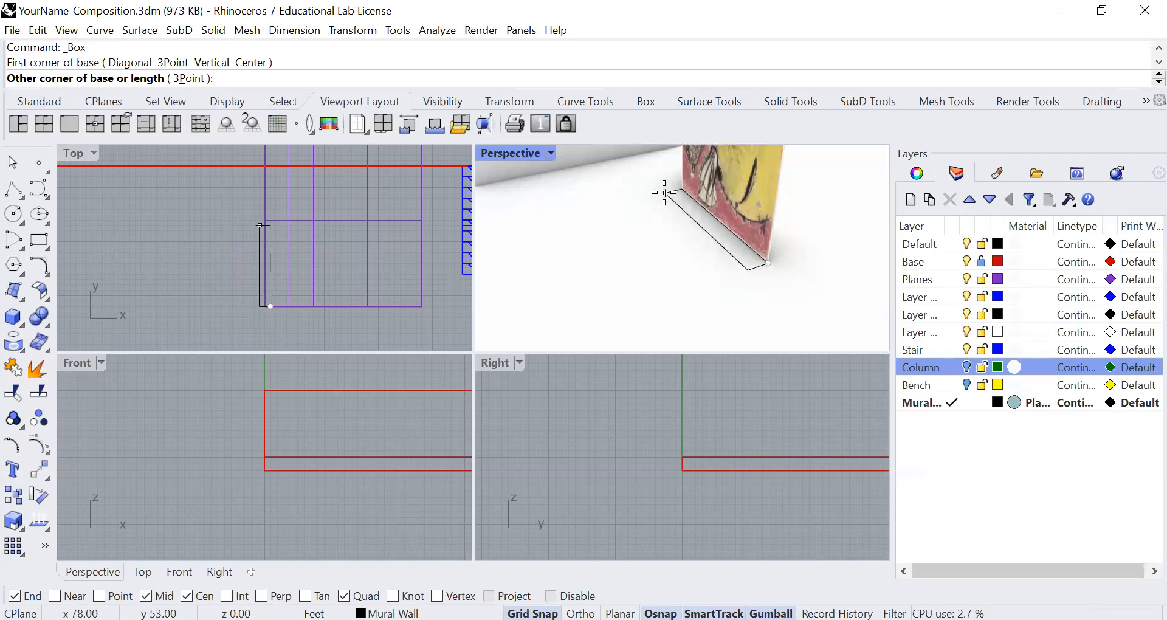
pyautogui.press('Escape')
# Step: Draw a line along the picture's base edge, from the near lower corner to past the far one, and turn on Ortho
pyautogui.scroll(3, 737, 222)
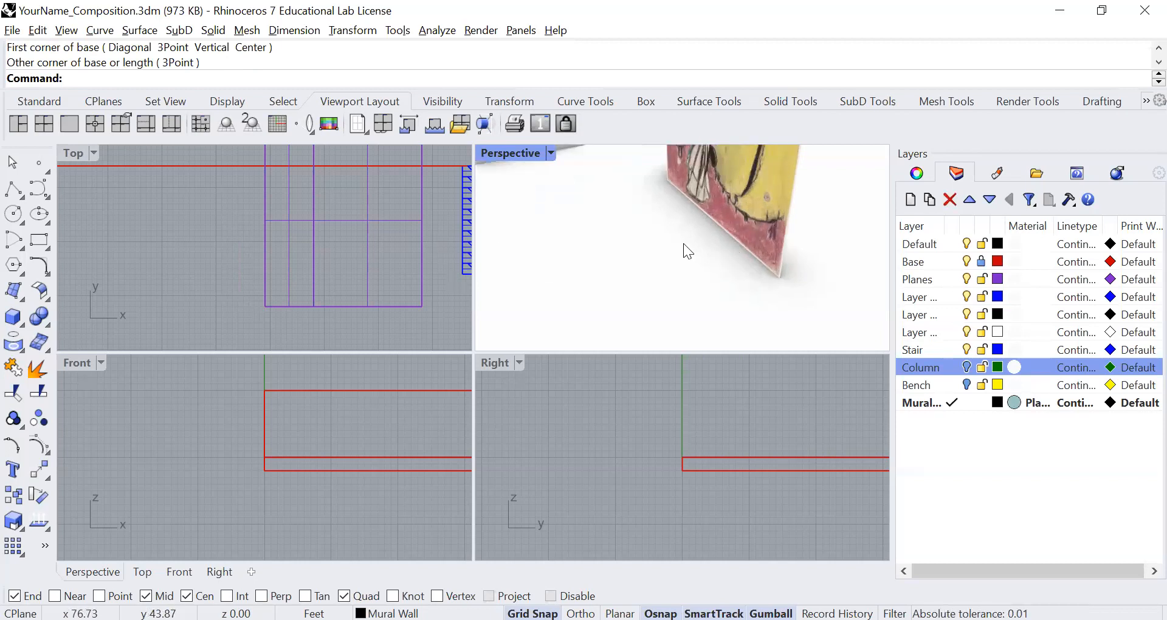
pyautogui.write('Line')
pyautogui.press('Return')
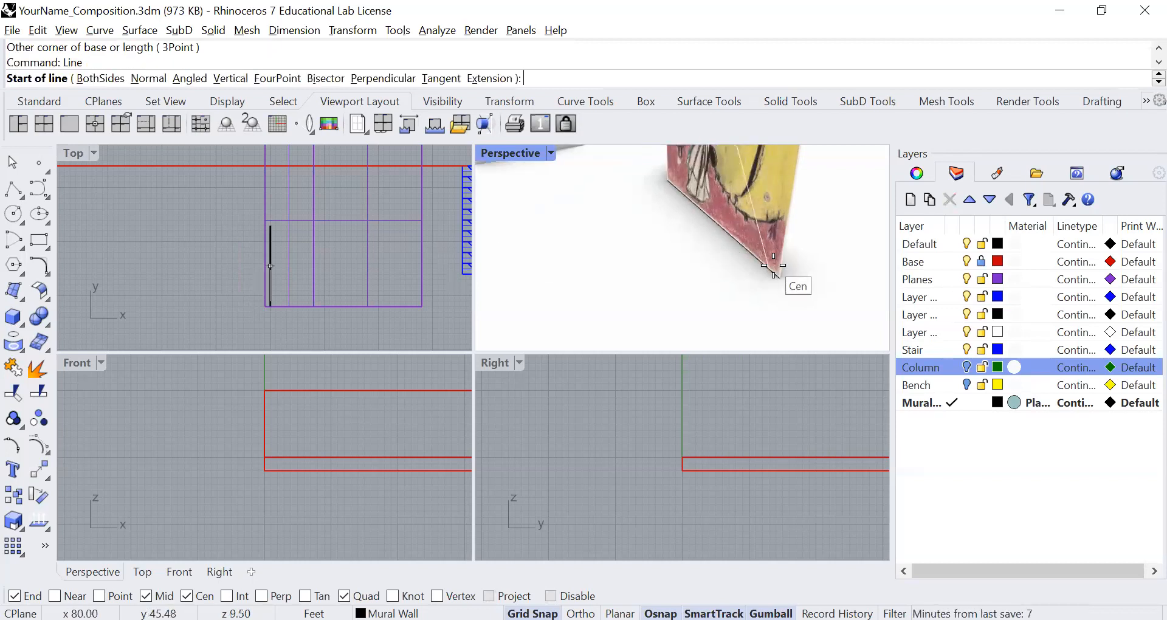
pyautogui.click(781, 277)
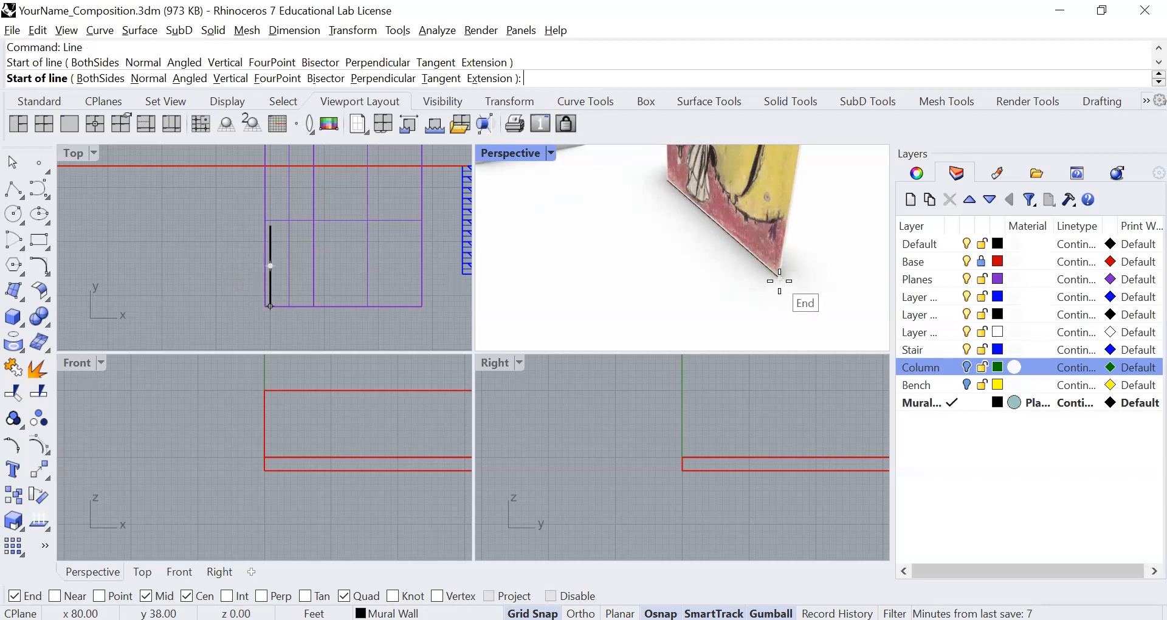
pyautogui.click(643, 159)
pyautogui.press('F8')
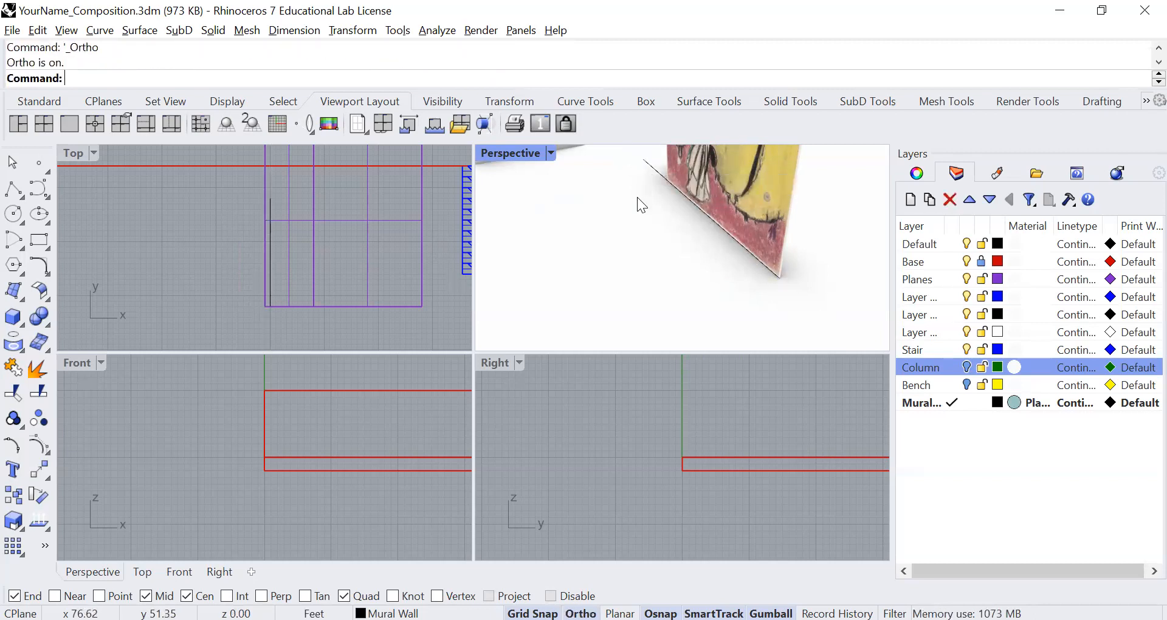
# Step: Offset the line along the picture's base by 12" outward, toward the pavilion's outer edge
pyautogui.write('12"')
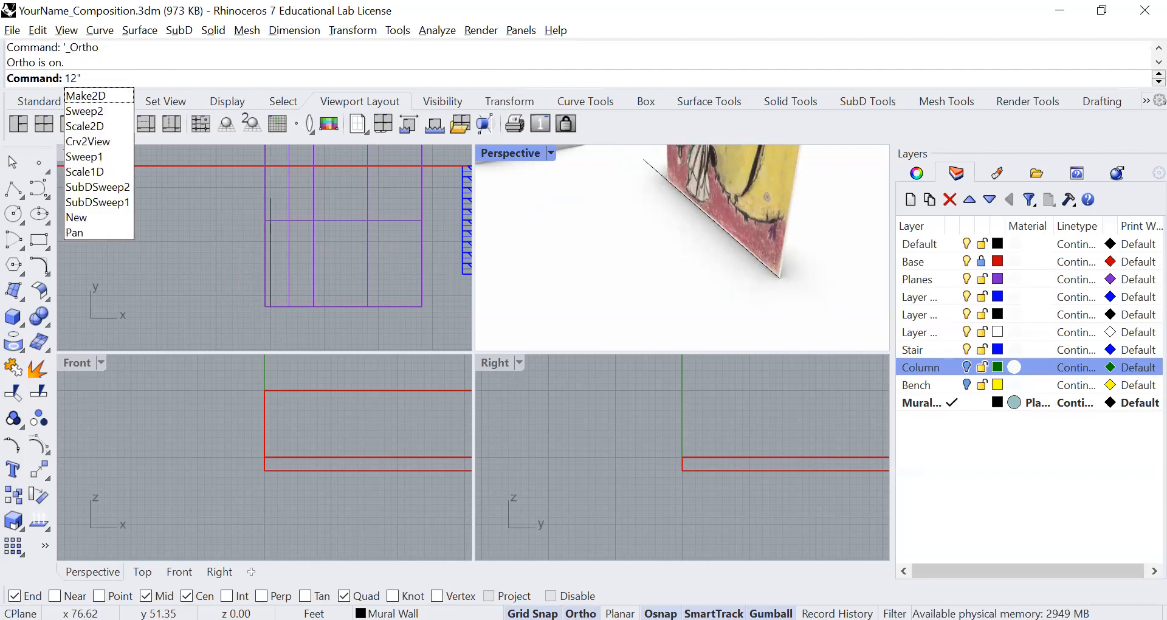
pyautogui.press('Escape')
pyautogui.write('Offset')
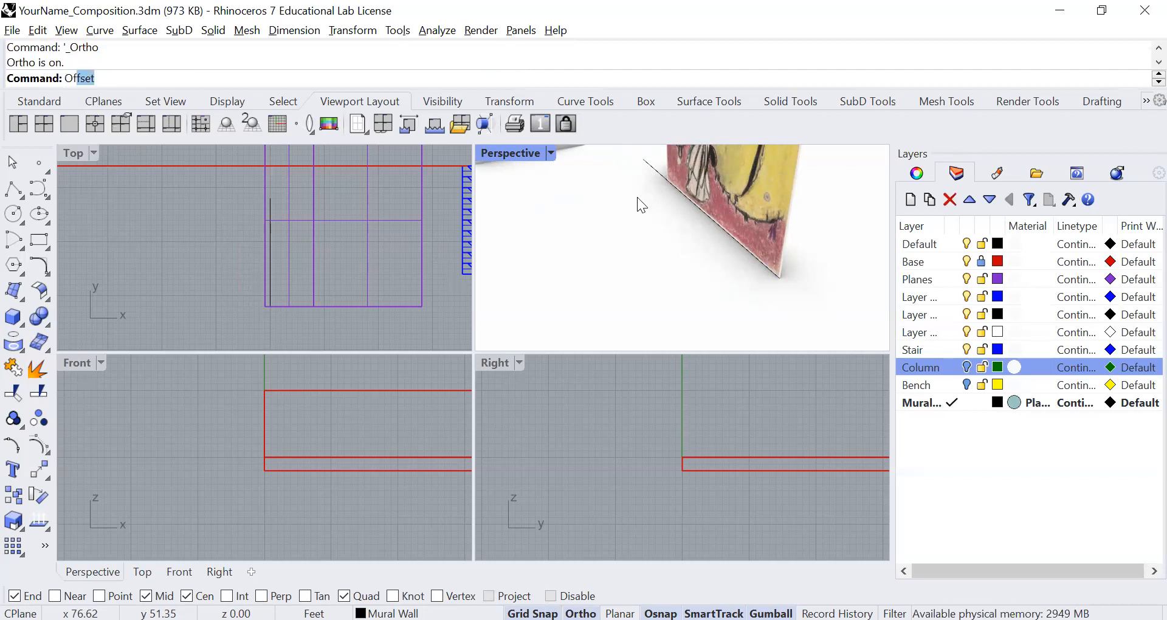
pyautogui.press('Return')
pyautogui.write('12"')
pyautogui.press('Return')
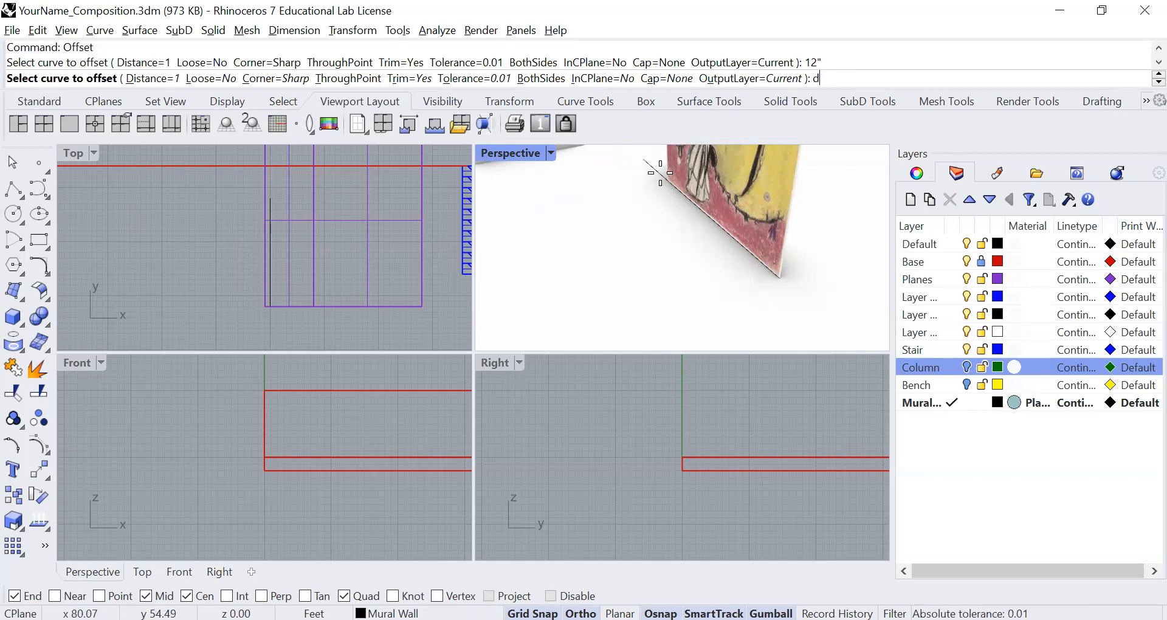
pyautogui.press('Return')
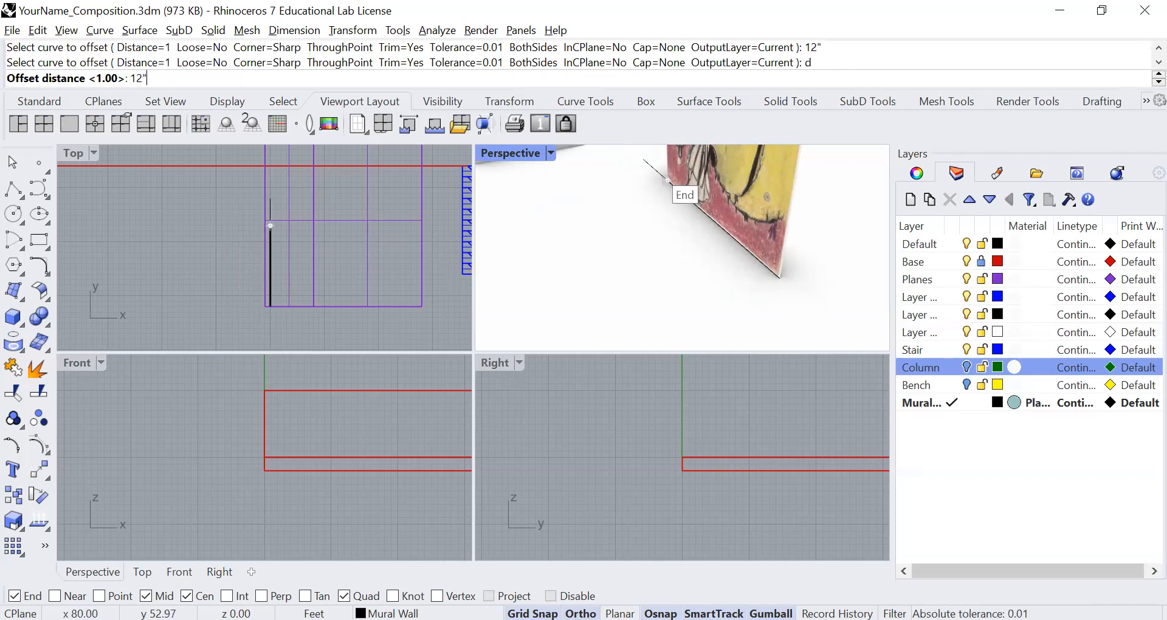
pyautogui.press('Return')
pyautogui.click(662, 179)
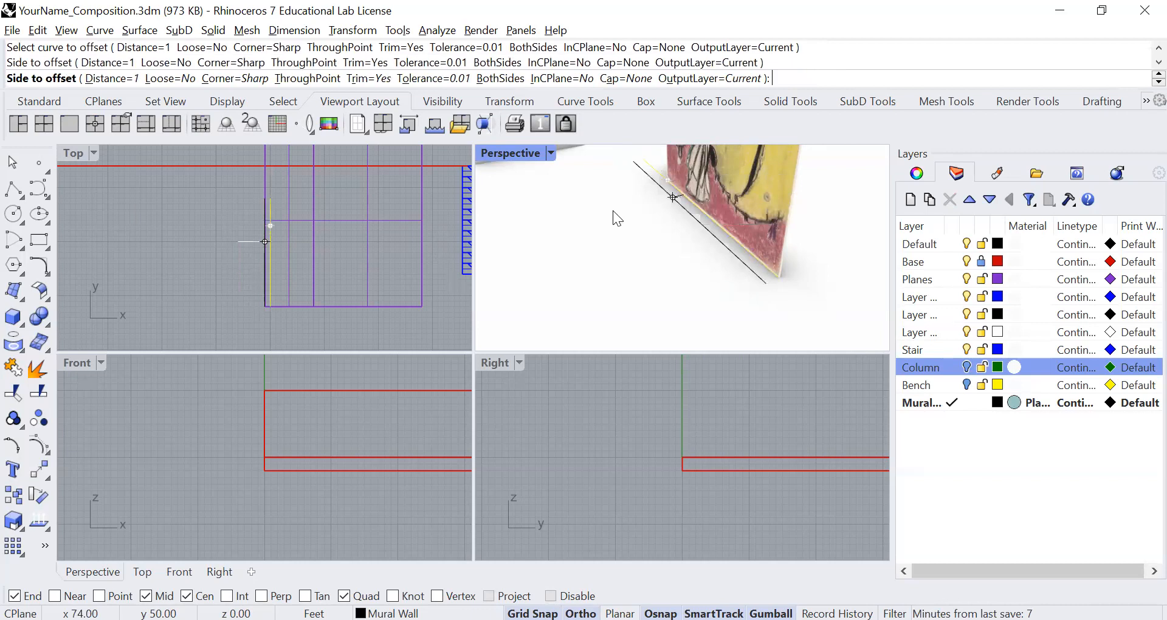
pyautogui.click(613, 210)
# Step: Draw a line from the picture's near lower corner, perpendicular to the base and extending past the offset line
pyautogui.write('line')
pyautogui.press('Return')
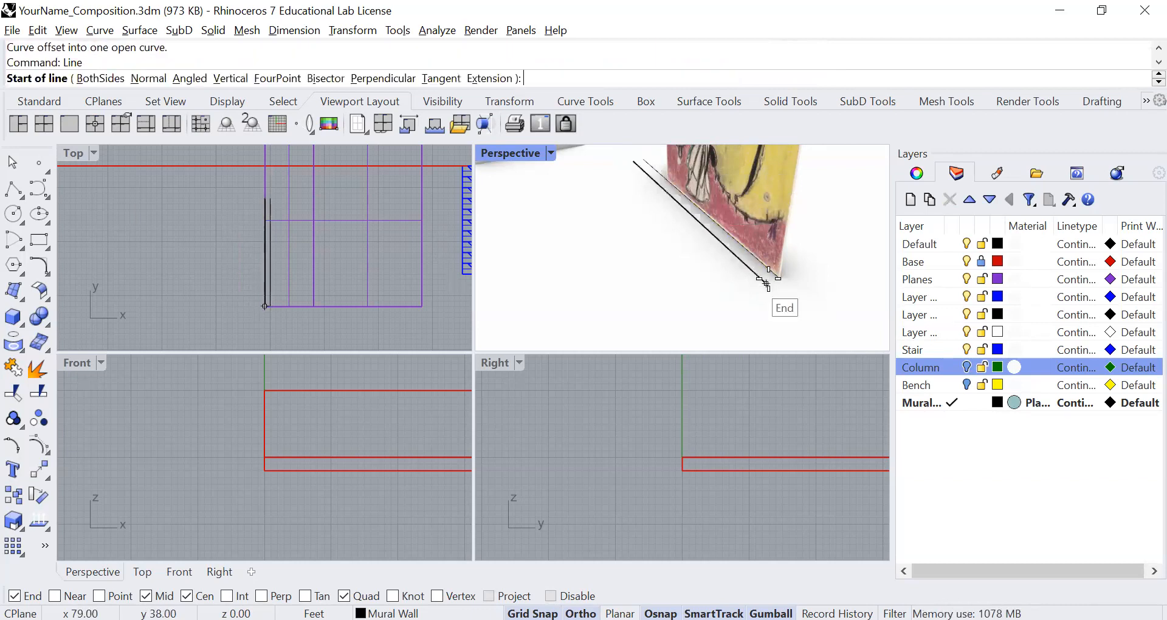
pyautogui.click(780, 278)
pyautogui.click(673, 317)
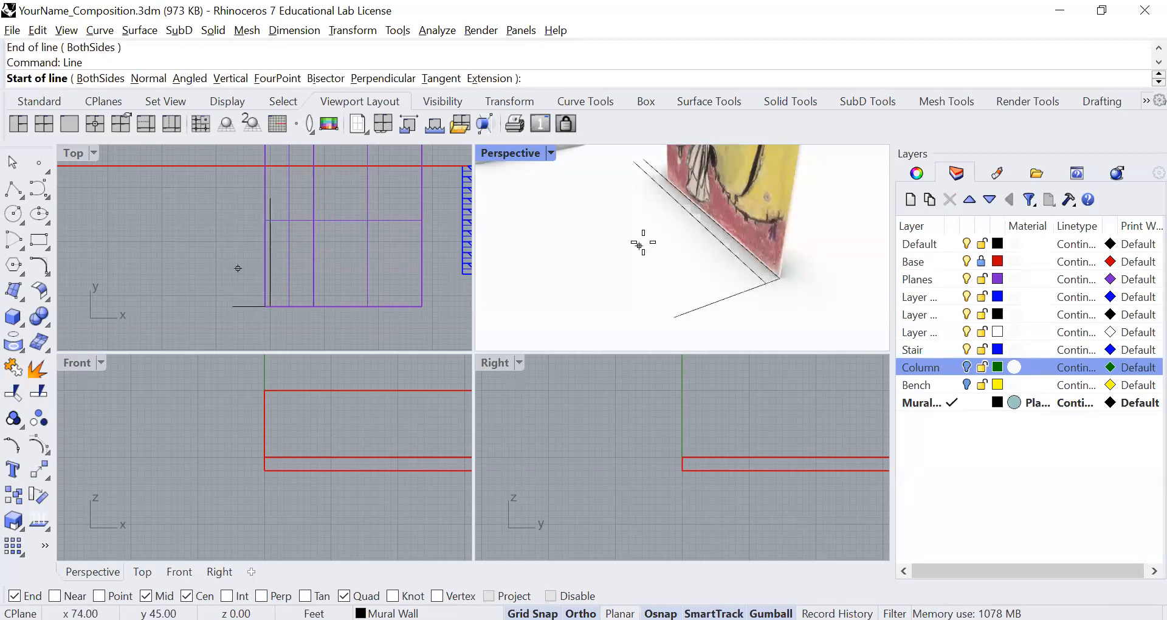
pyautogui.press('Return')
pyautogui.press('Escape')
# Step: Copy the perpendicular line from the picture's near lower corner to its far lower corner
pyautogui.write('of')
pyautogui.press('Escape')
pyautogui.write('copy')
pyautogui.press('Return')
pyautogui.click(712, 307)
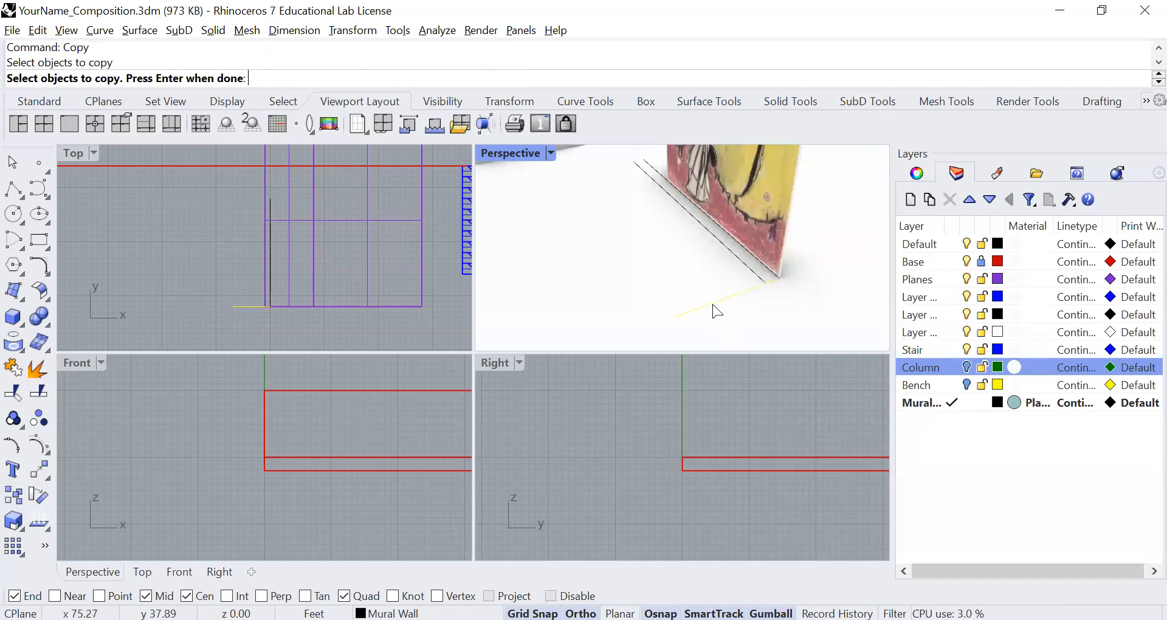
pyautogui.press('Return')
pyautogui.click(779, 276)
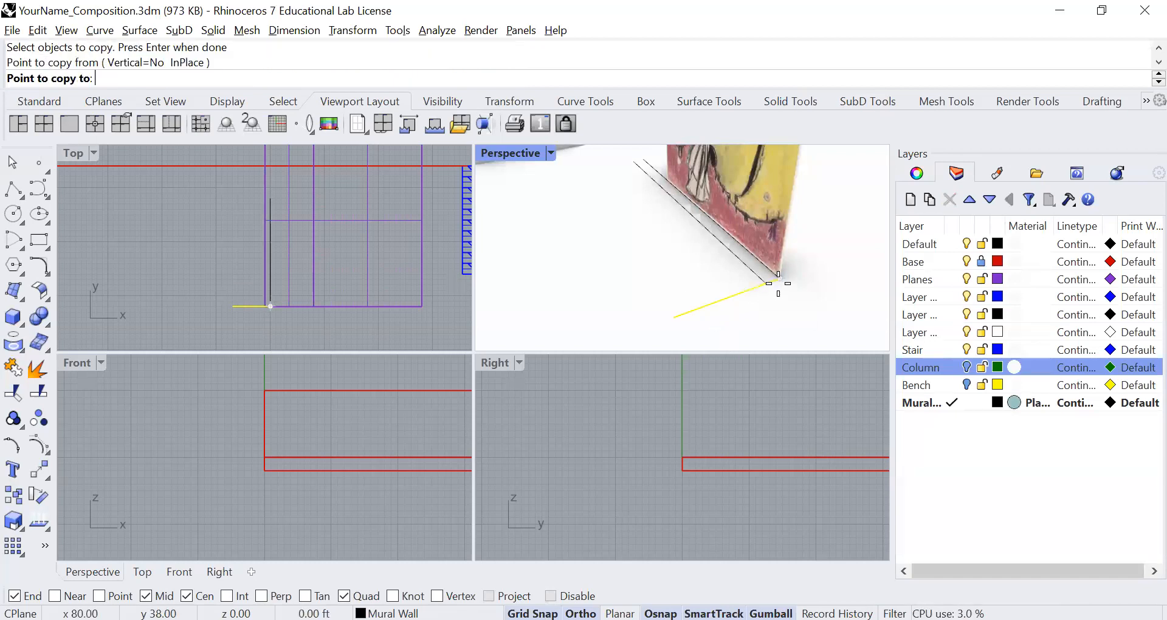
pyautogui.click(668, 180)
pyautogui.press('Return')
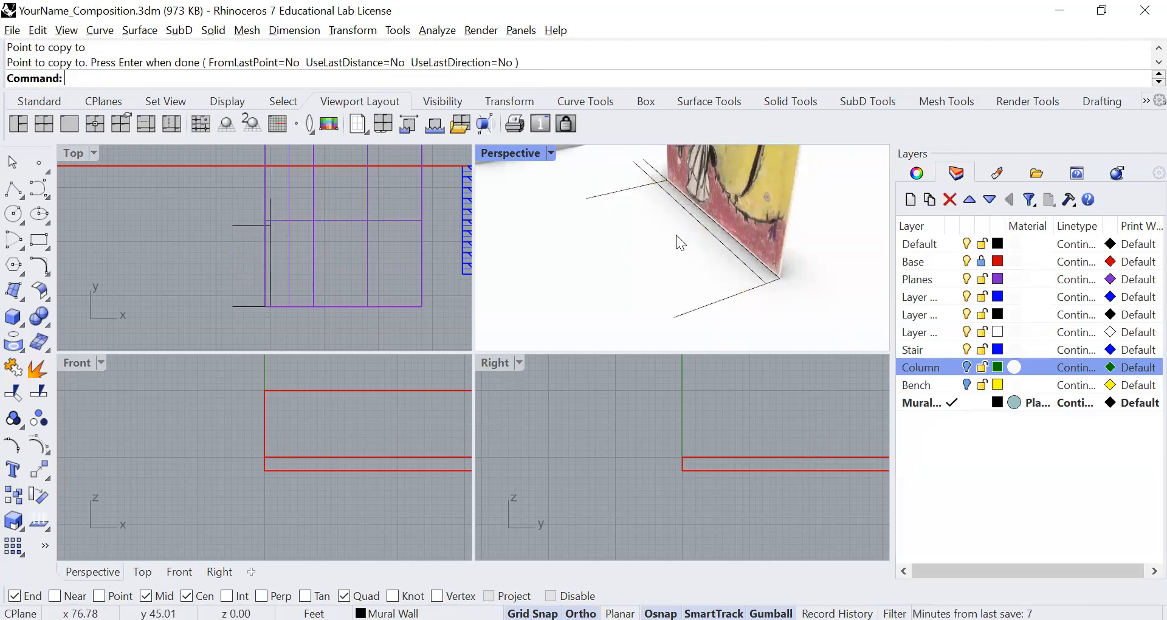
# Step: Build a 19' high wall box behind the picture, based between the offset line's near corner and the picture's far lower corner
pyautogui.click(12, 316)
pyautogui.click(766, 283)
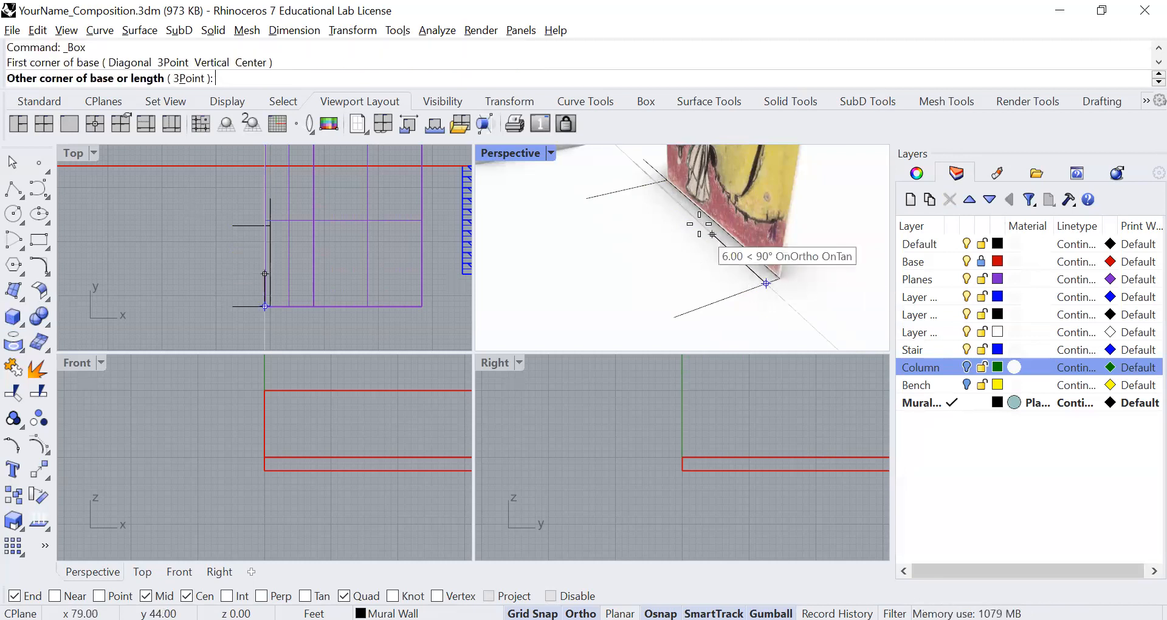
pyautogui.click(666, 180)
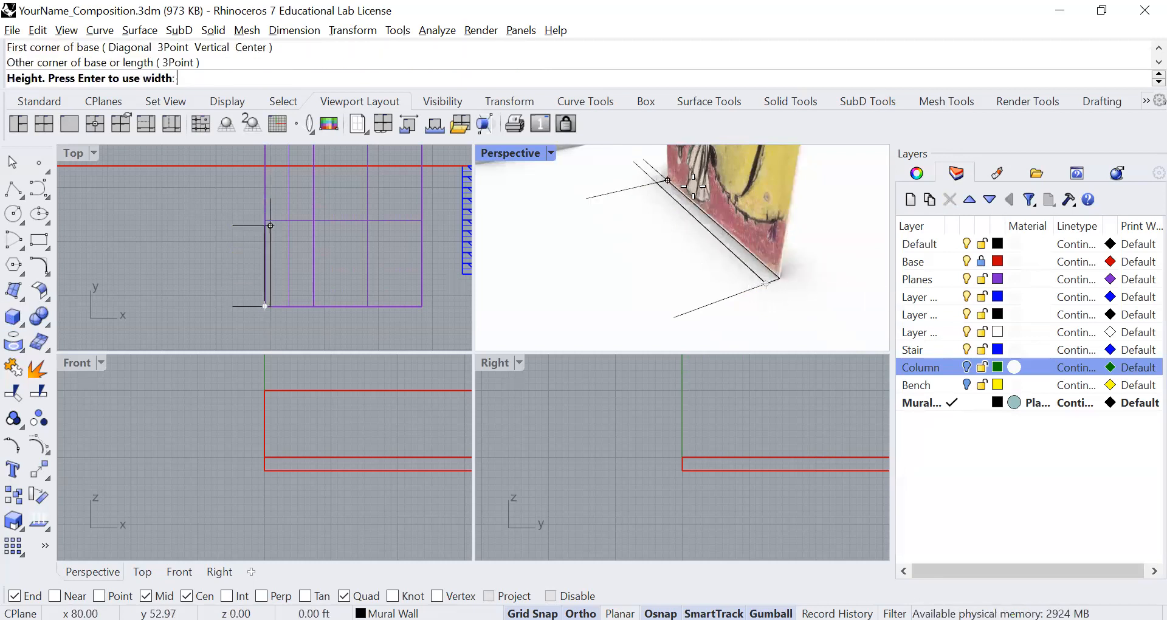
pyautogui.press('shift')
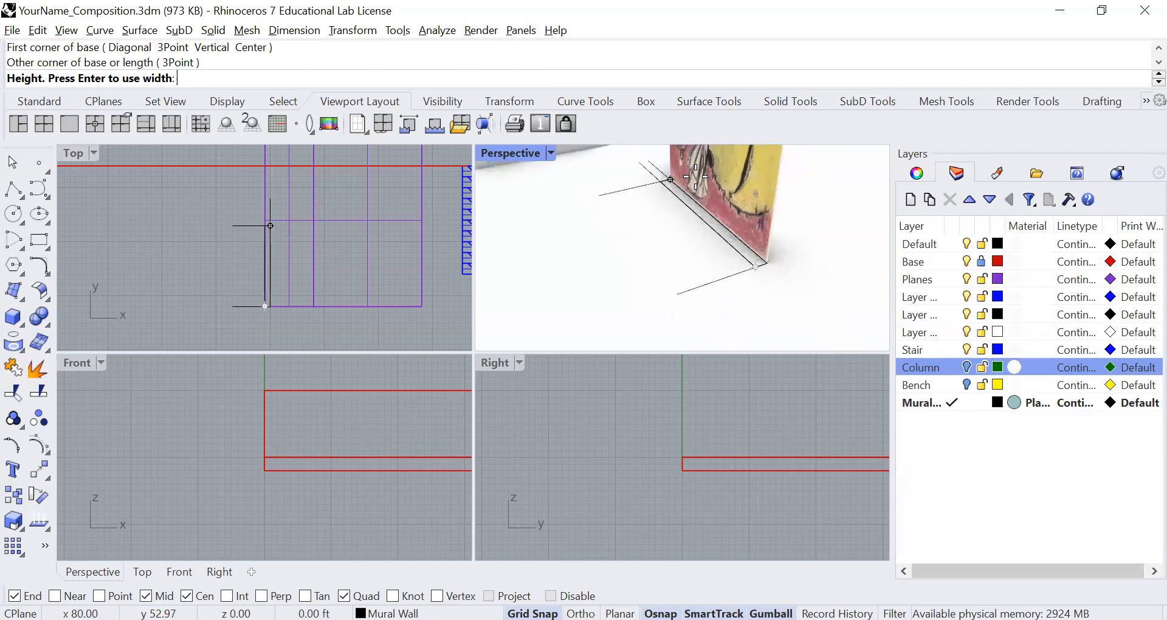
pyautogui.middleClick(695, 178)
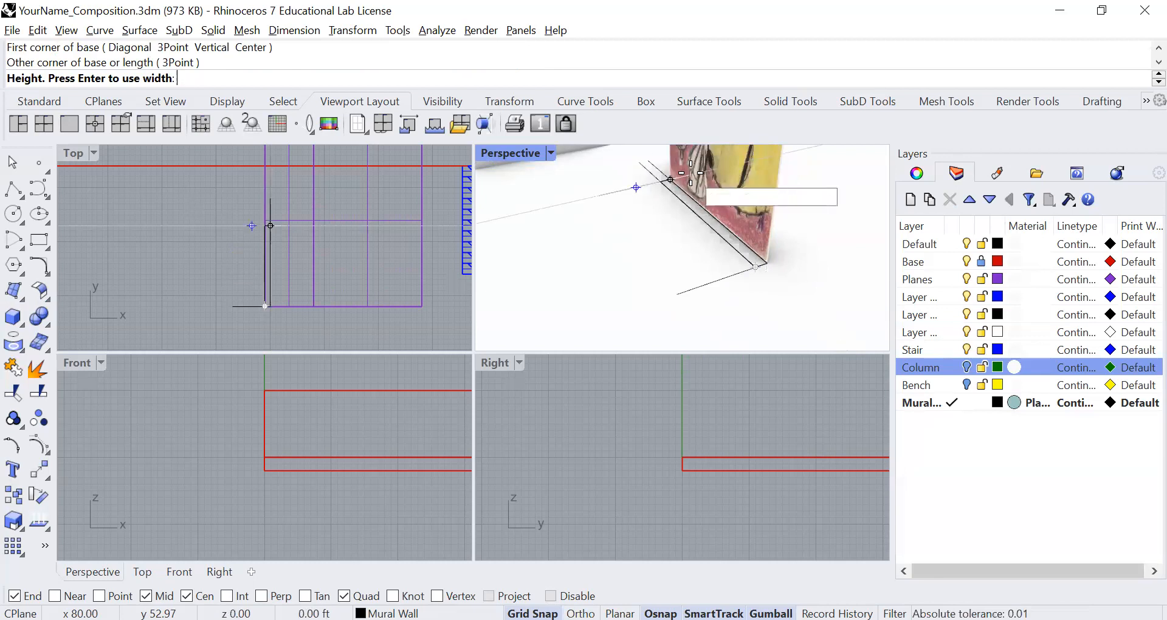
pyautogui.keyDown('shift'); pyautogui.moveTo(661, 165); pyautogui.dragTo(608, 304, button='right'); pyautogui.keyUp('shift')
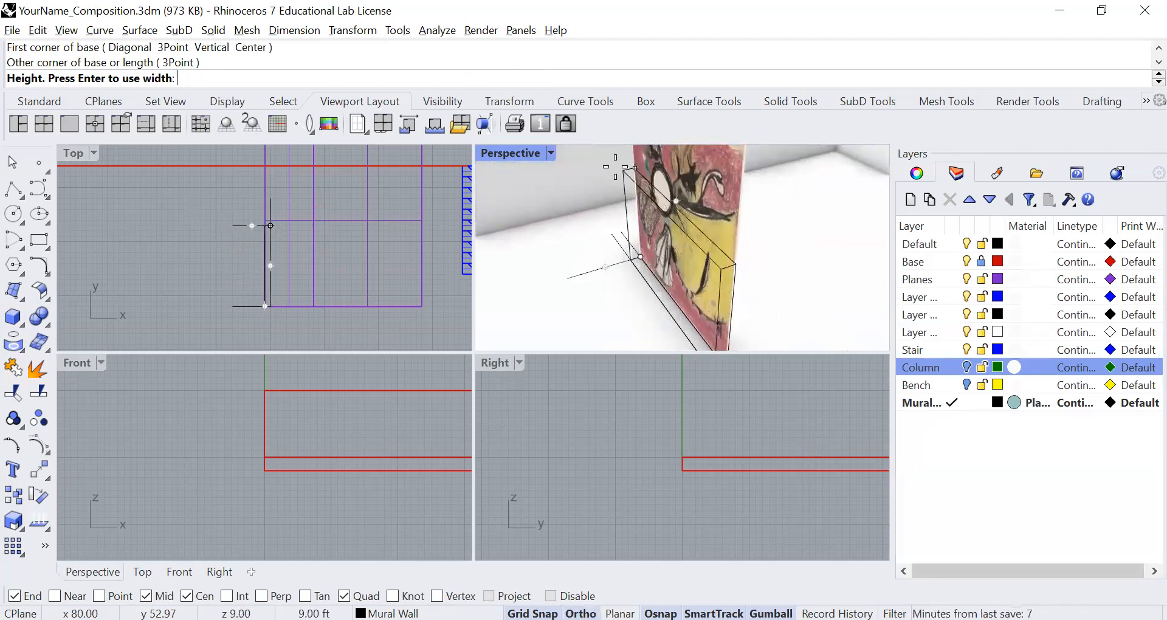
pyautogui.write("19'")
pyautogui.press('Return')
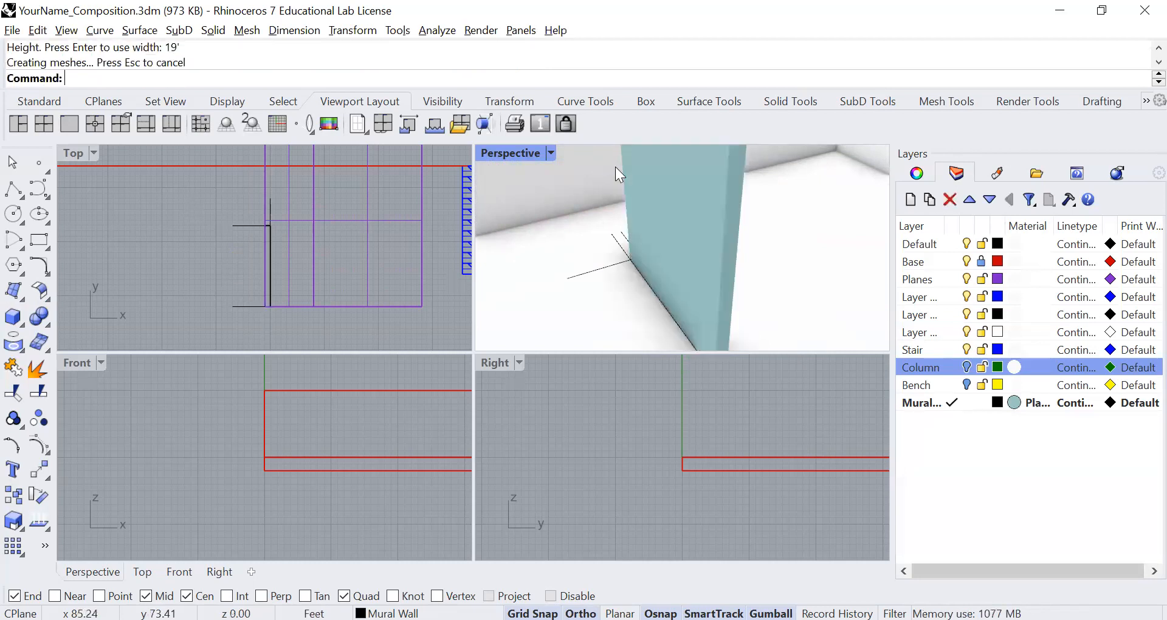
# Step: Build a second freestanding wall box beside the first, about 1 ft thick, about 17 ft long and 19' high
pyautogui.moveTo(782, 248); pyautogui.dragTo(735, 249, button='right')
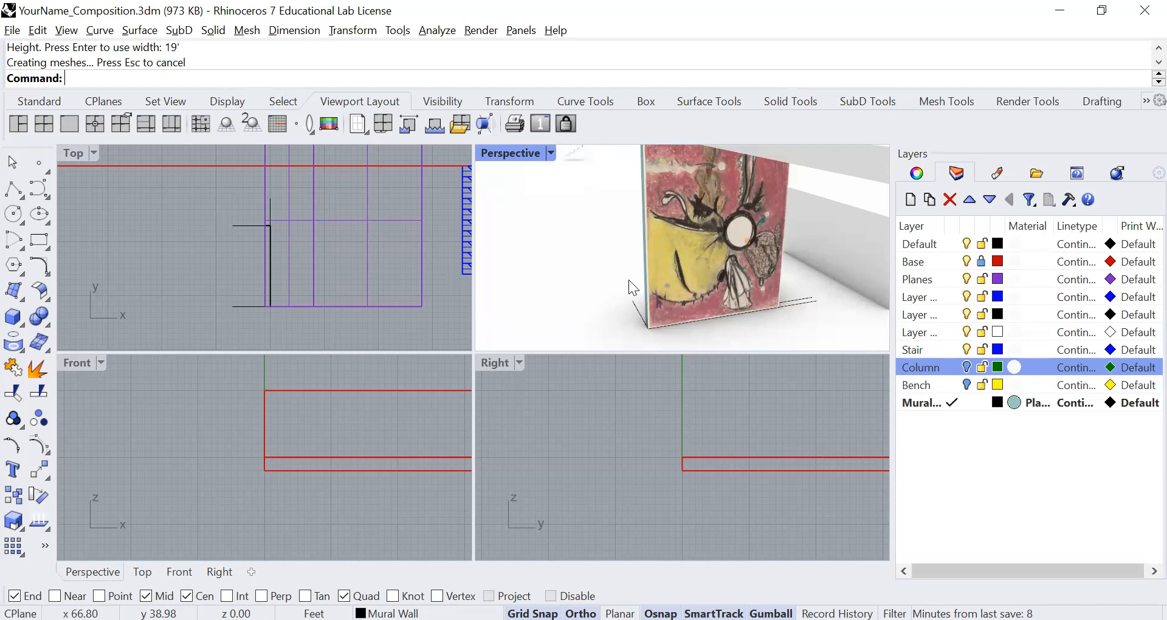
pyautogui.scroll(-5, 631, 279)
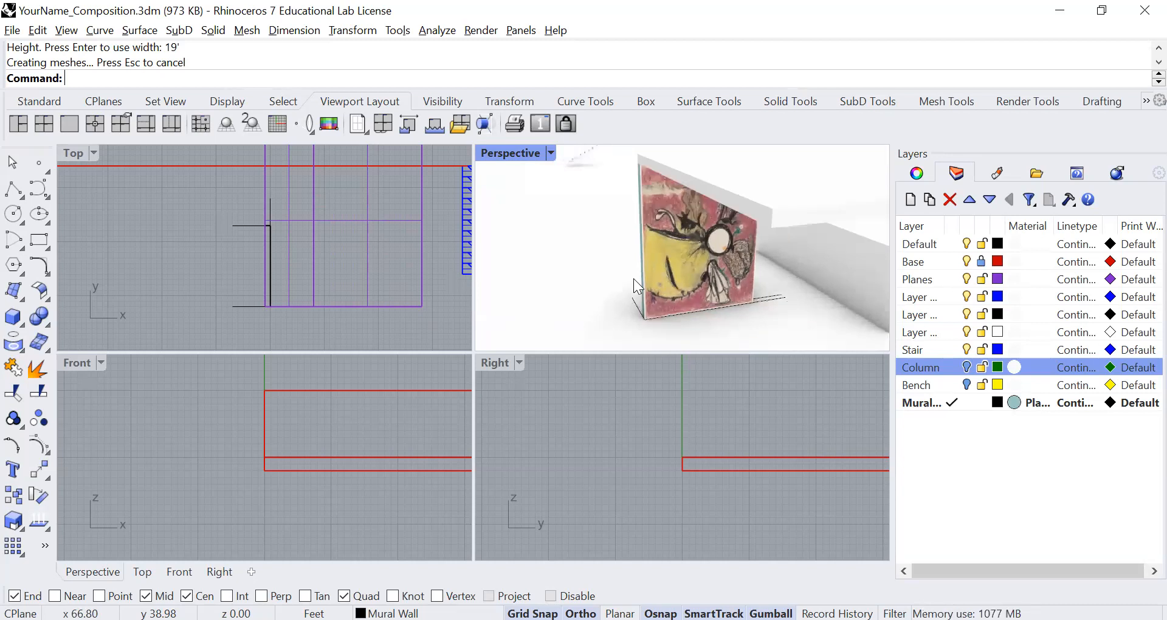
pyautogui.moveTo(545, 292); pyautogui.dragTo(678, 288, button='right')
pyautogui.scroll(2, 620, 281)
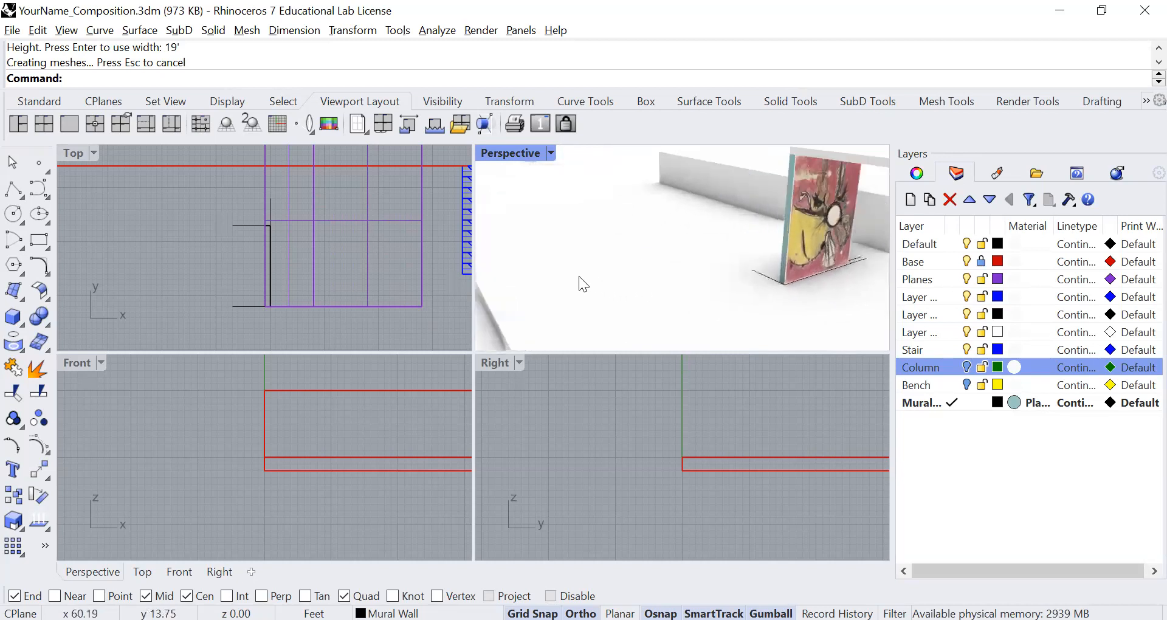
pyautogui.moveTo(234, 272); pyautogui.dragTo(131, 277, button='right')
pyautogui.scroll(-6, 154, 276)
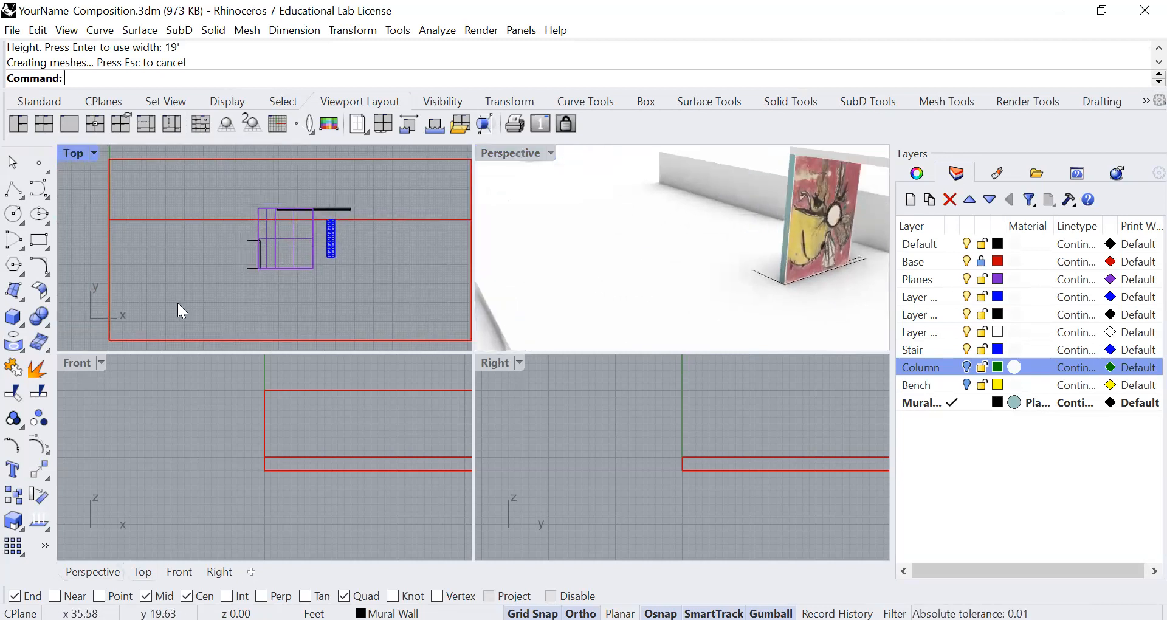
pyautogui.scroll(3, 178, 304)
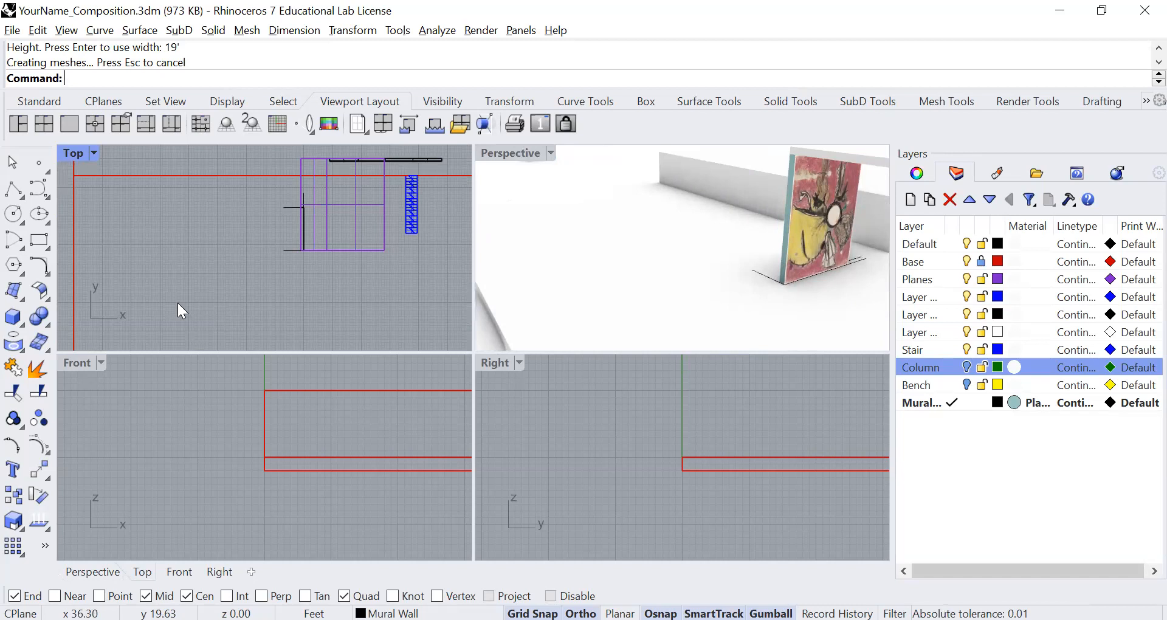
pyautogui.click(13, 316)
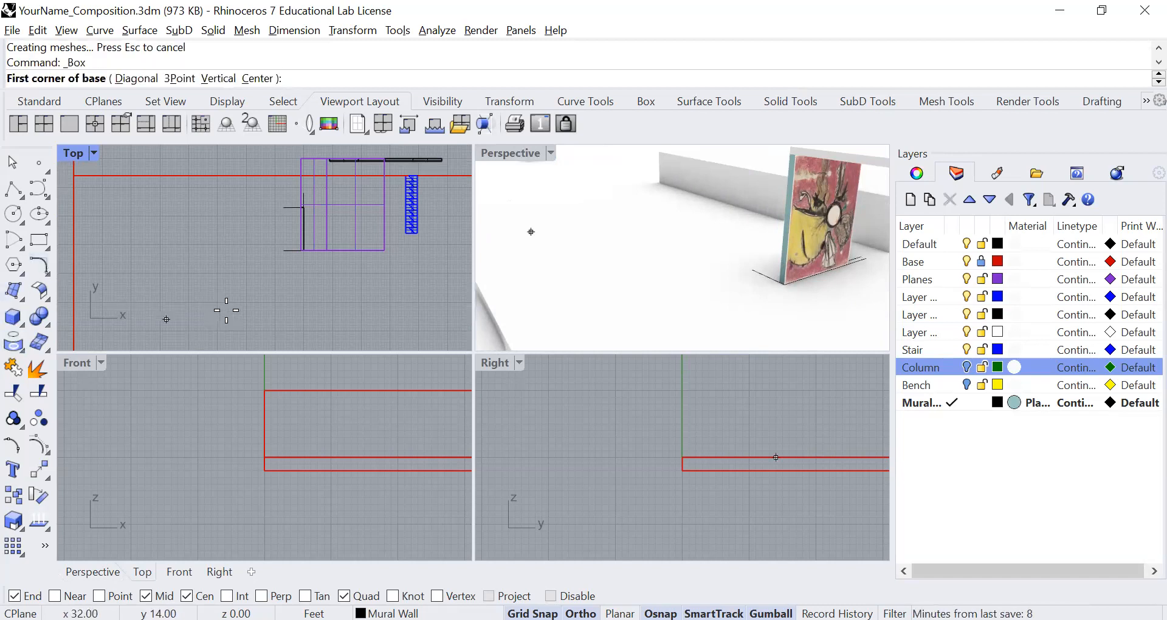
pyautogui.click(278, 307)
pyautogui.scroll(5, 278, 307)
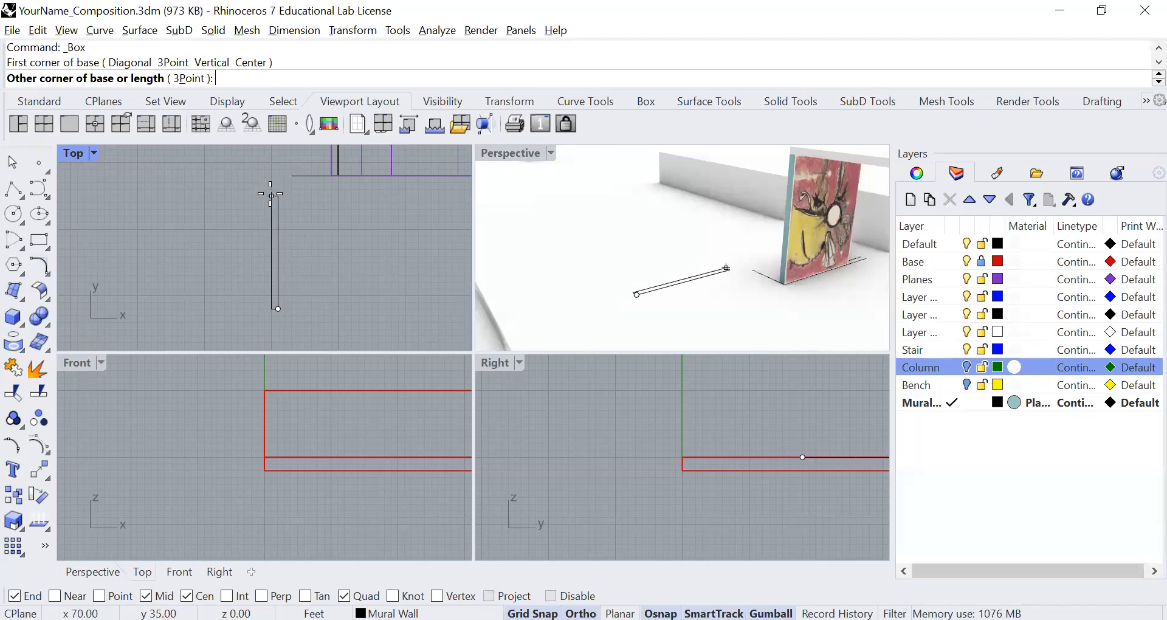
pyautogui.click(272, 194)
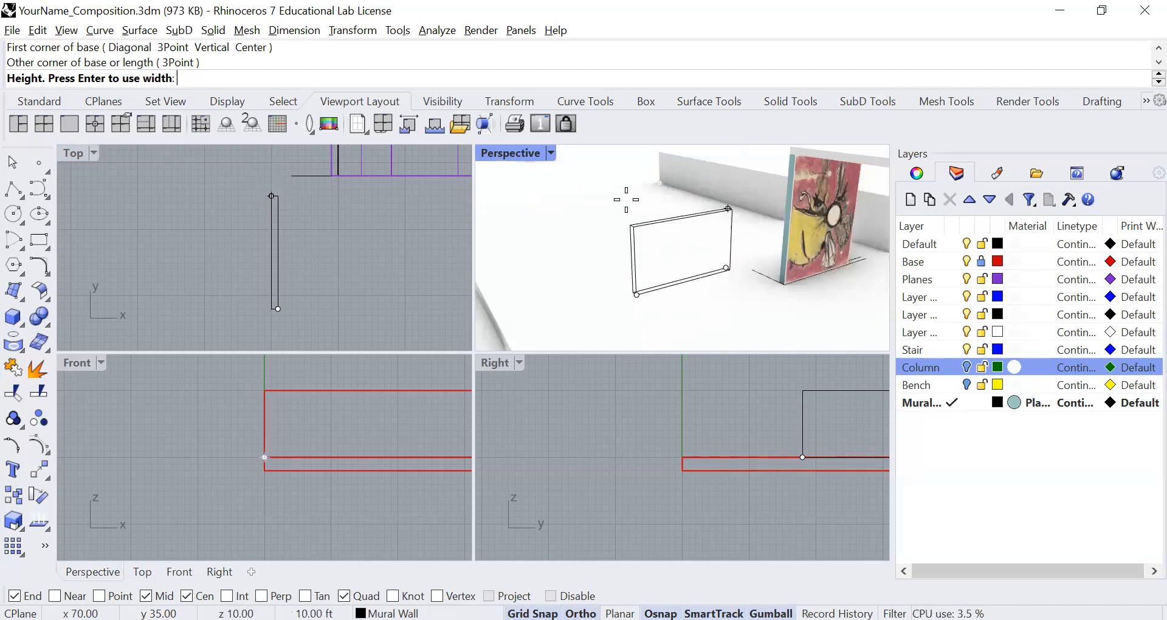
pyautogui.write('19')
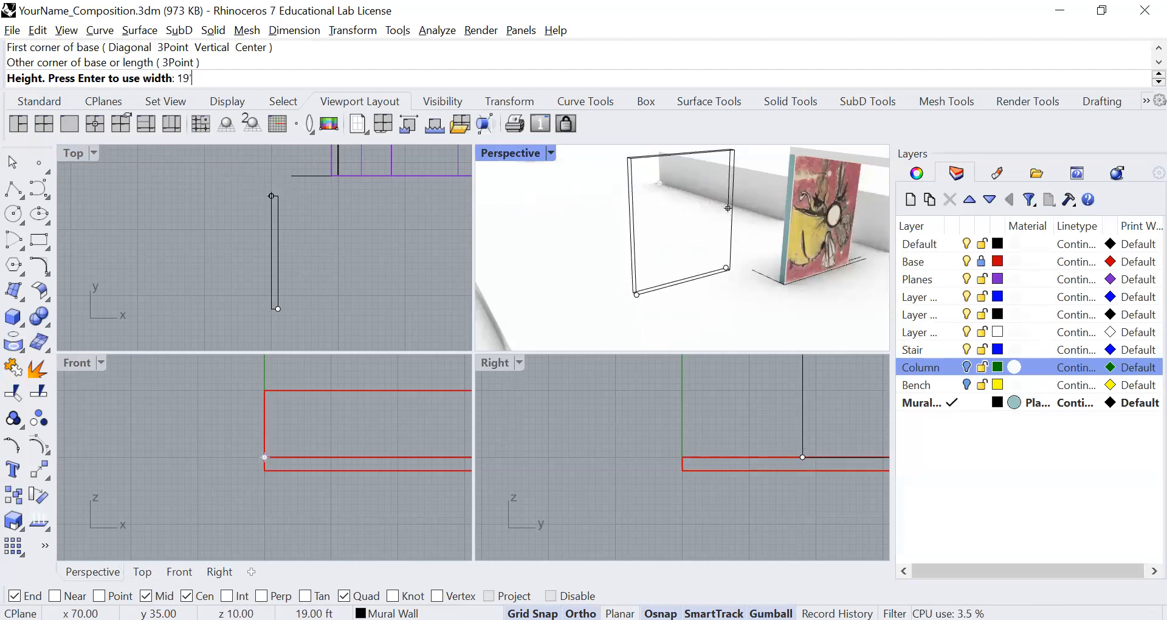
pyautogui.press('Return')
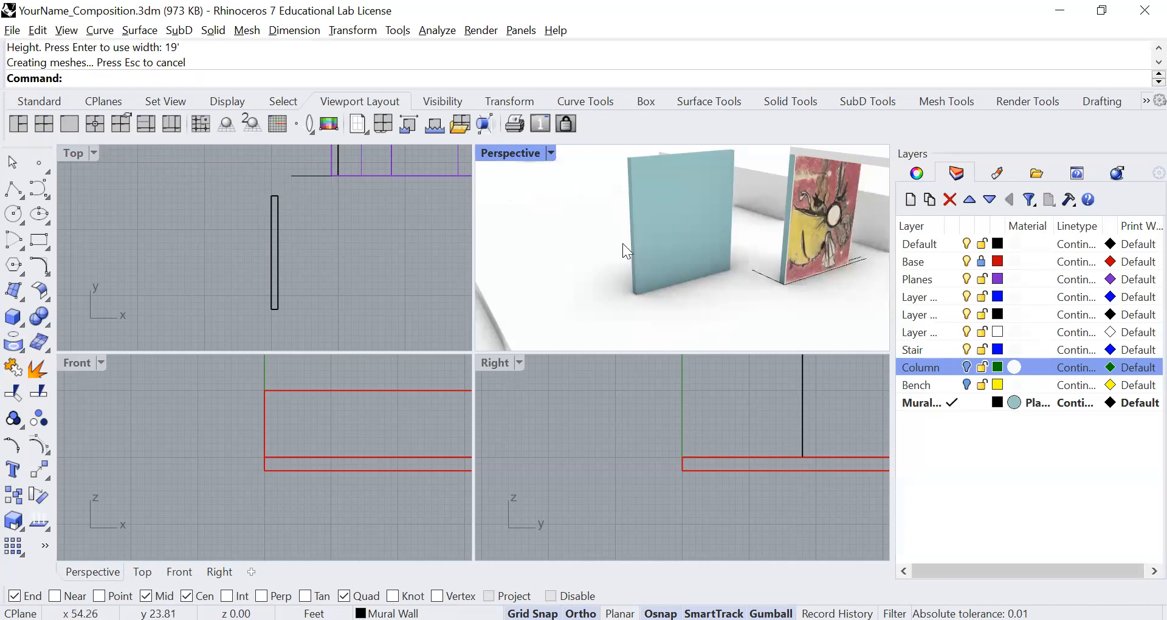
pyautogui.write('Picture')
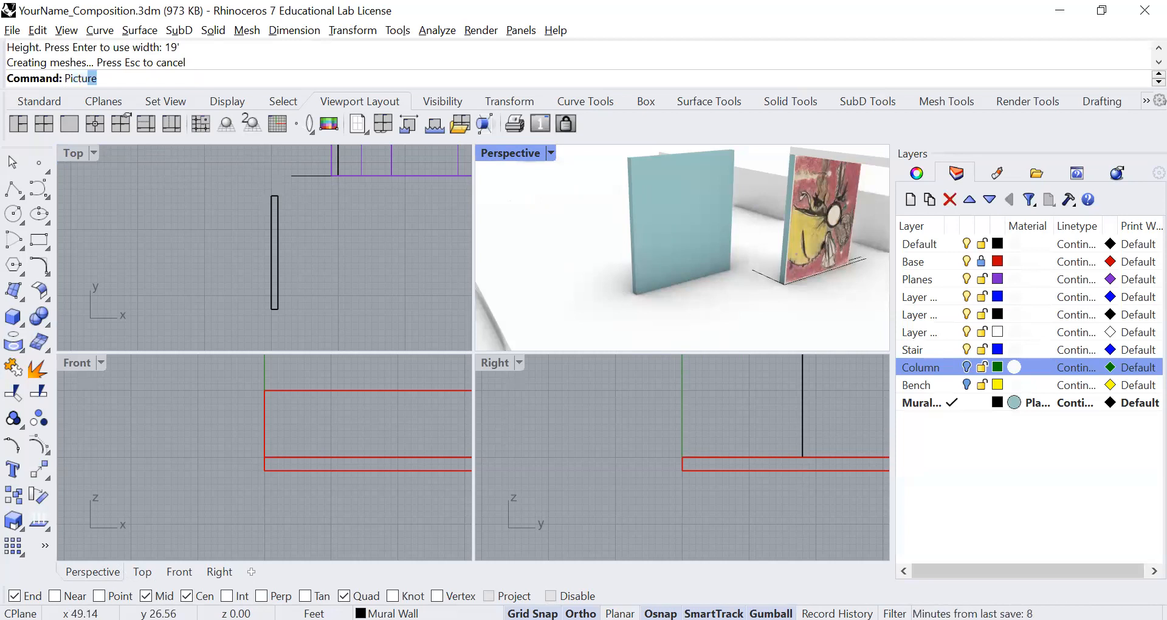
pyautogui.press('Return')
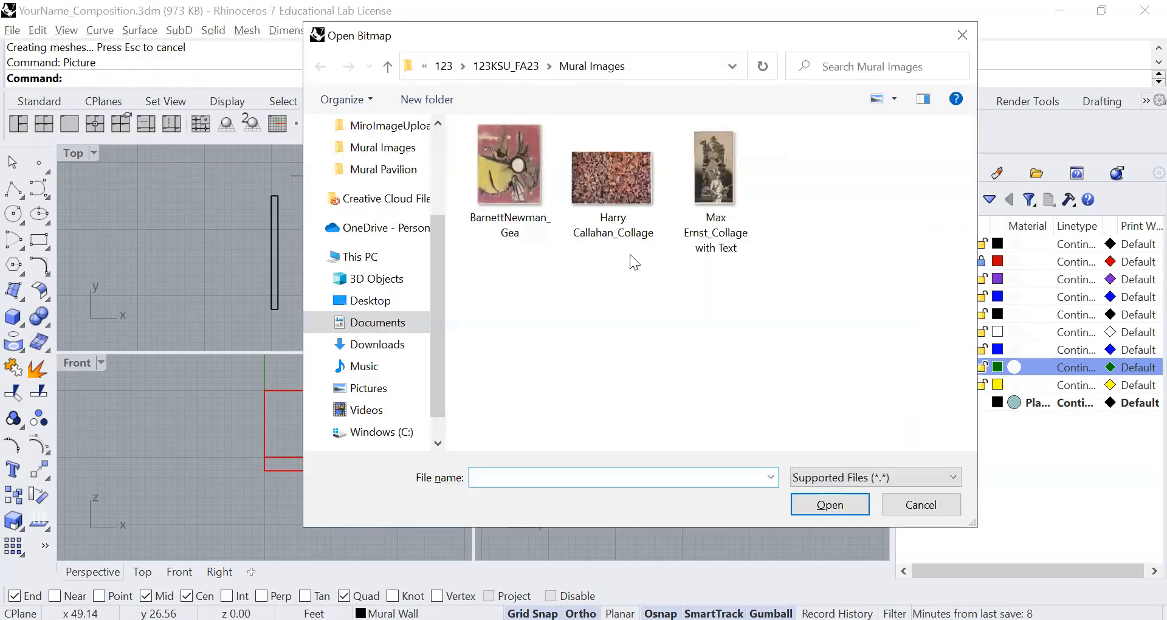
pyautogui.press('Escape')
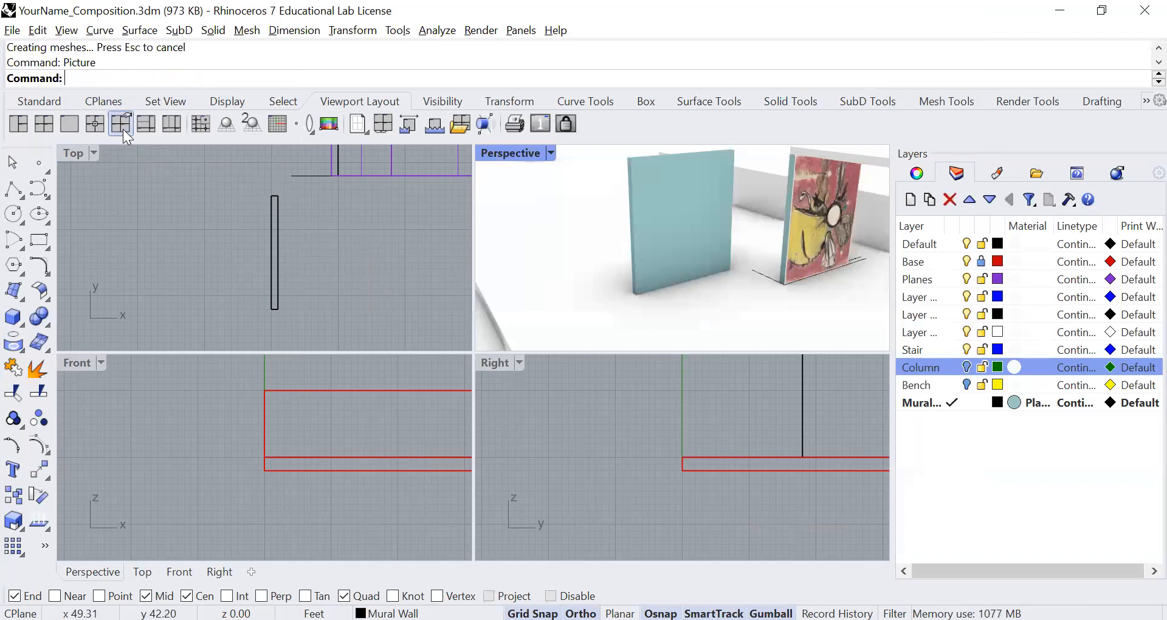
pyautogui.press('Return')
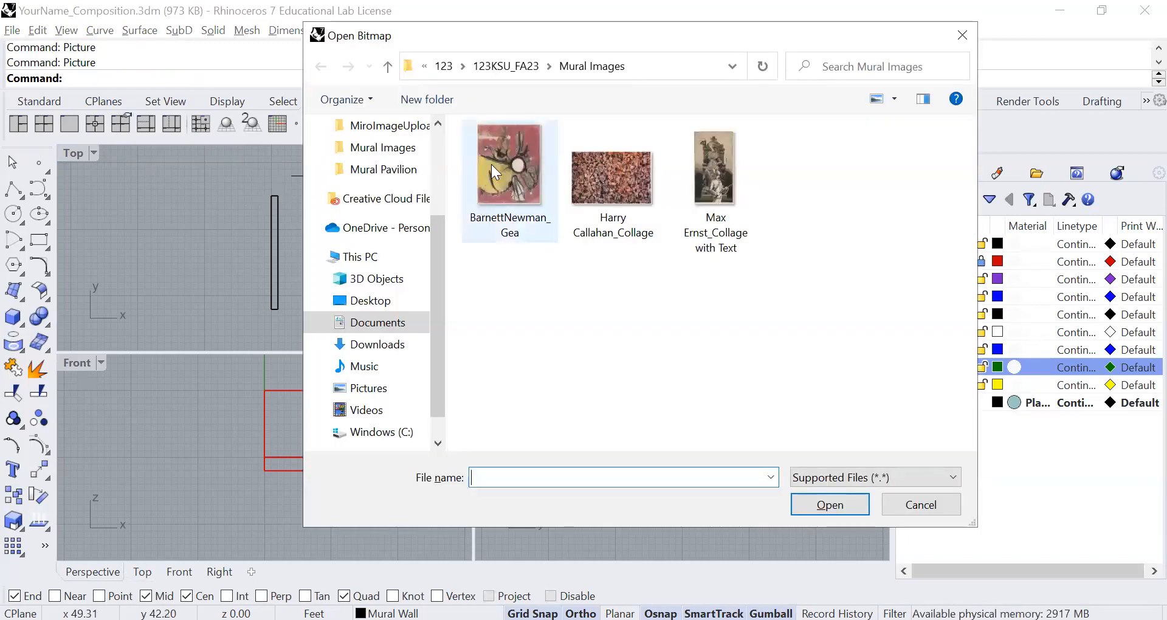
pyautogui.click(510, 167)
pyautogui.click(828, 506)
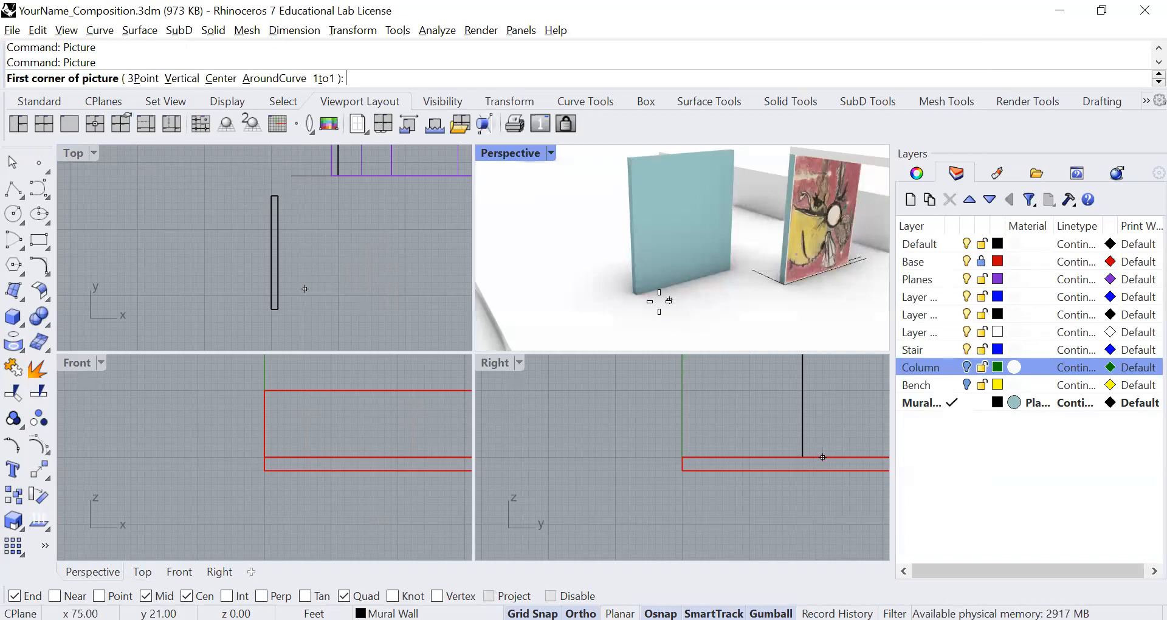
pyautogui.click(638, 303)
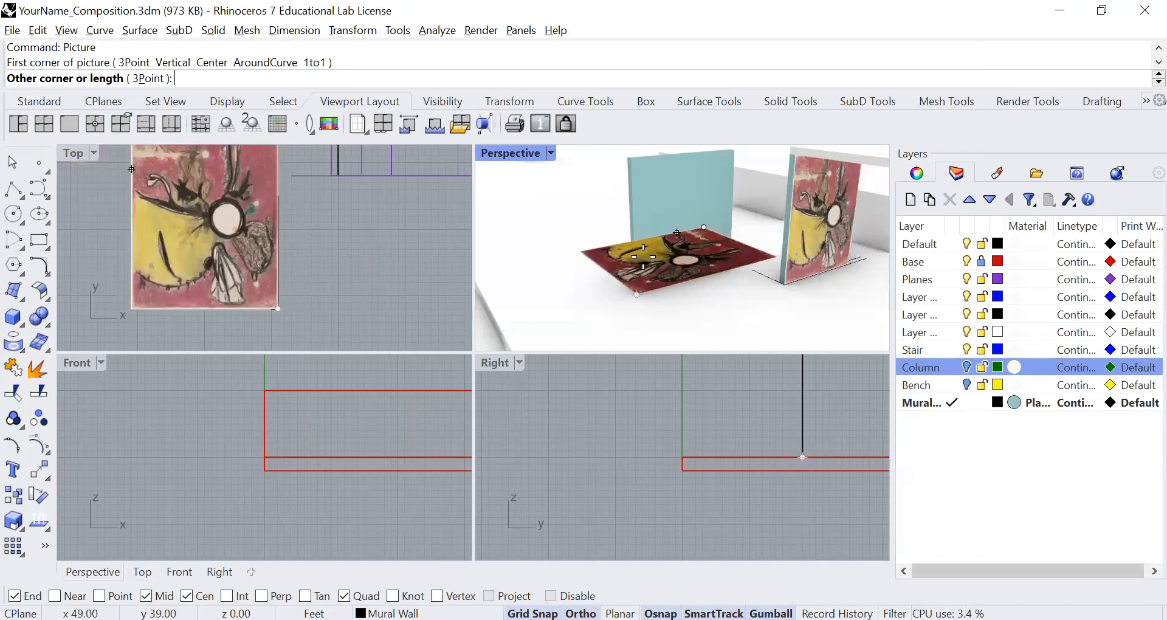
pyautogui.press('Escape')
# Step: Place the BarnettNewman_Gea picture vertically on the second wall's face, from the near lower corner along about two thirds of its base
pyautogui.write('Picture')
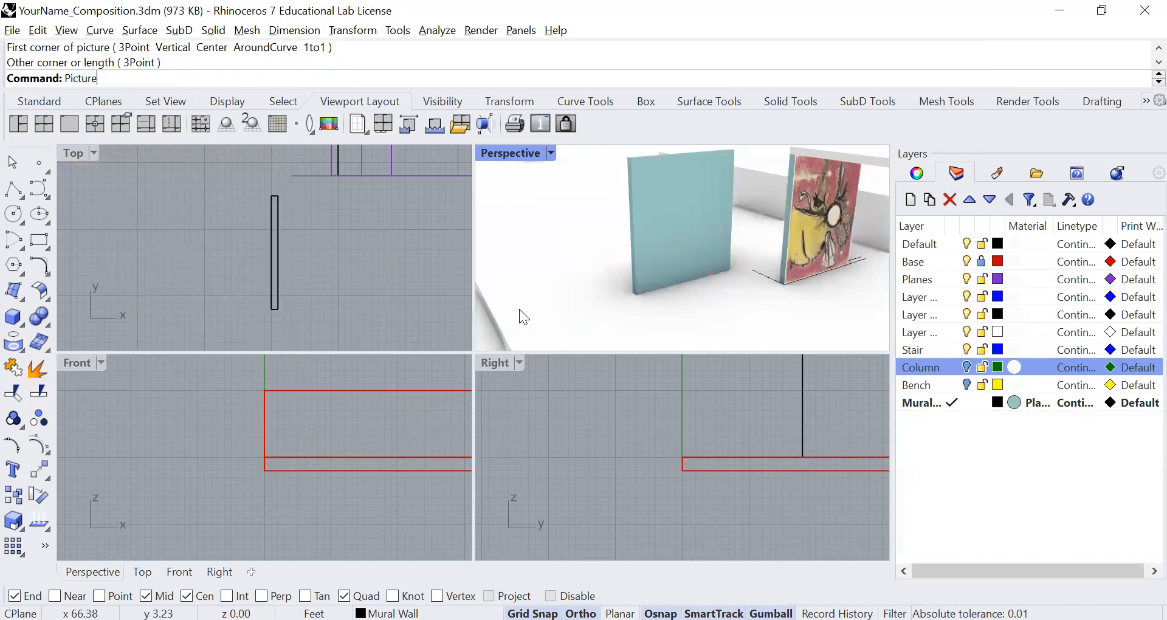
pyautogui.press('Return')
pyautogui.click(535, 159)
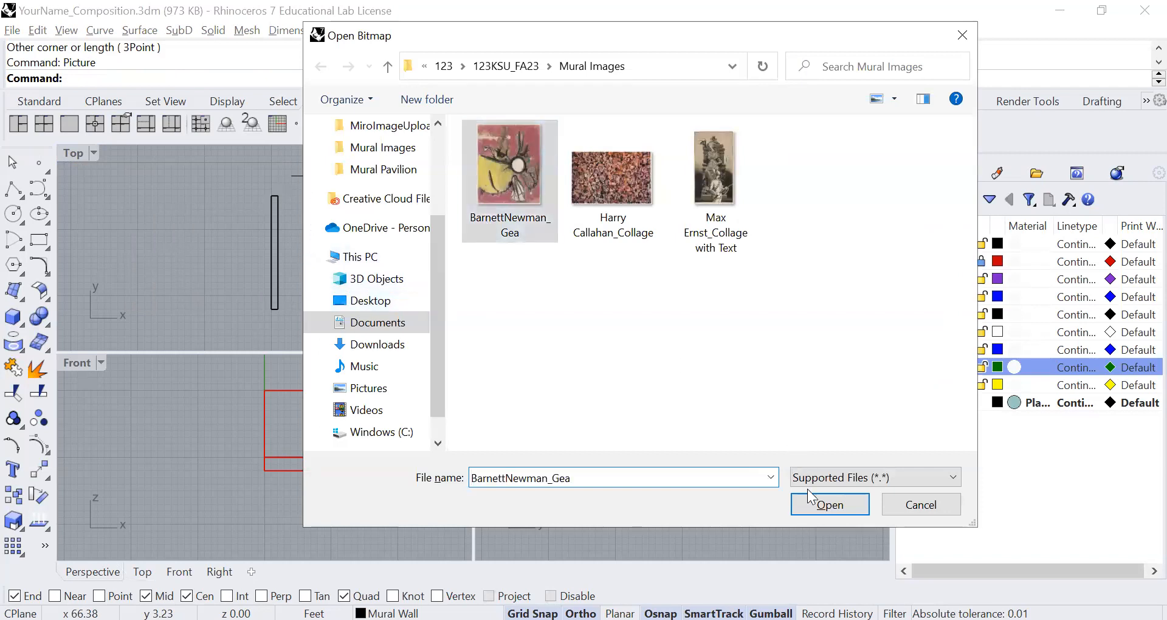
pyautogui.click(826, 505)
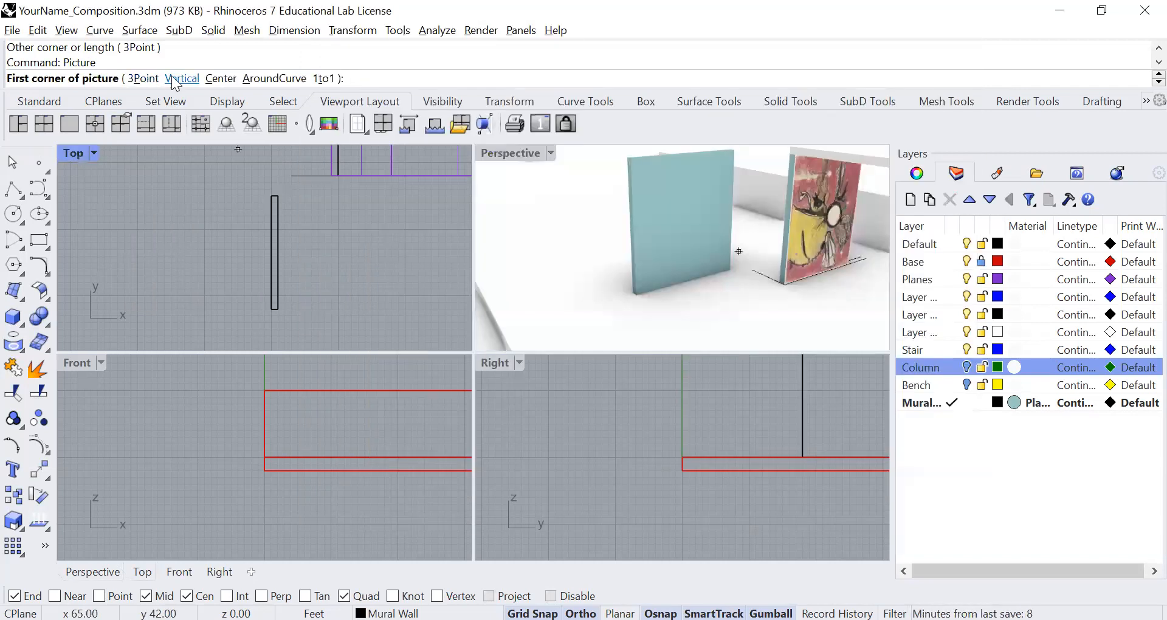
pyautogui.click(179, 78)
pyautogui.click(633, 292)
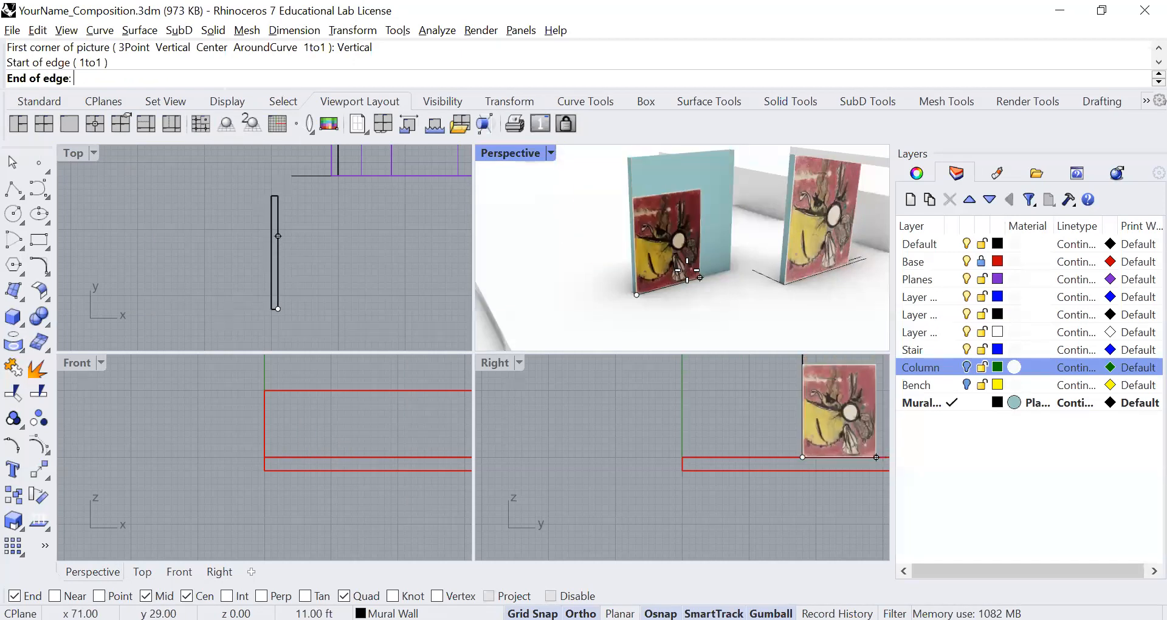
pyautogui.click(692, 274)
# Step: Draw a diagonal line across the second wall's face, from its near upper corner to its far lower corner
pyautogui.scroll(2, 698, 276)
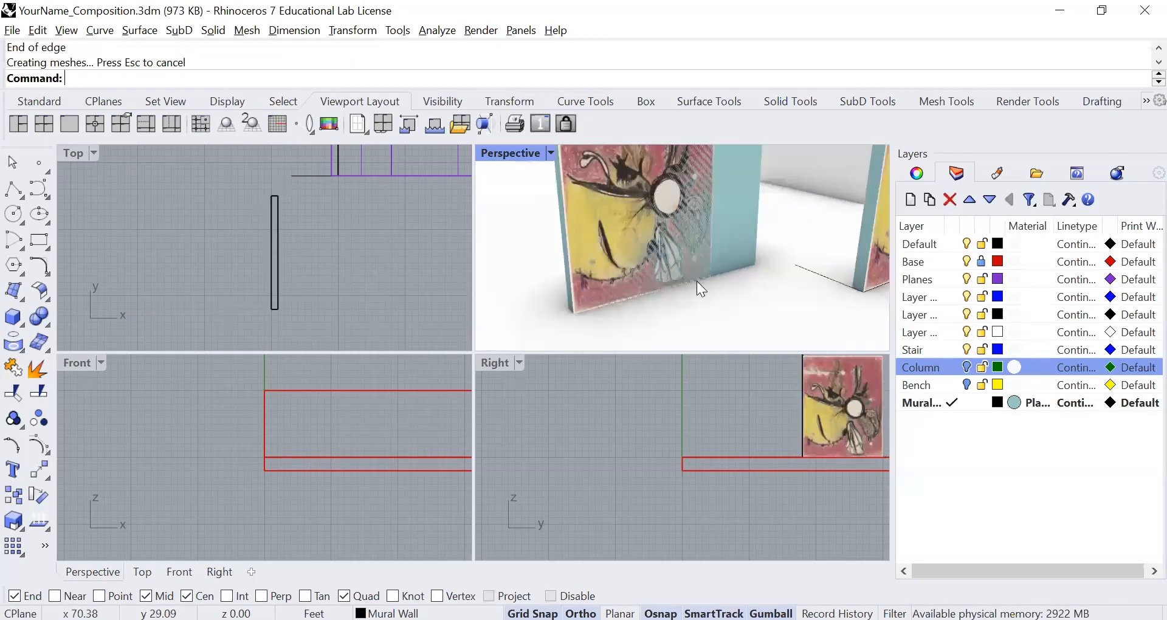
pyautogui.scroll(-3, 696, 281)
pyautogui.write('Line')
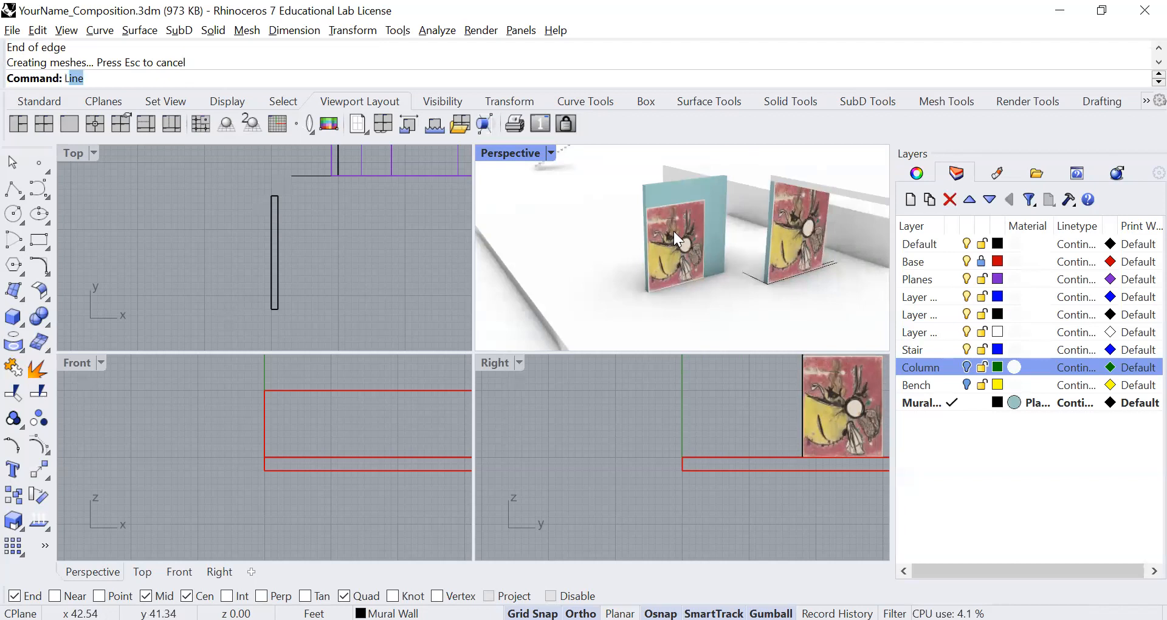
pyautogui.press('Return')
pyautogui.scroll(3, 650, 200)
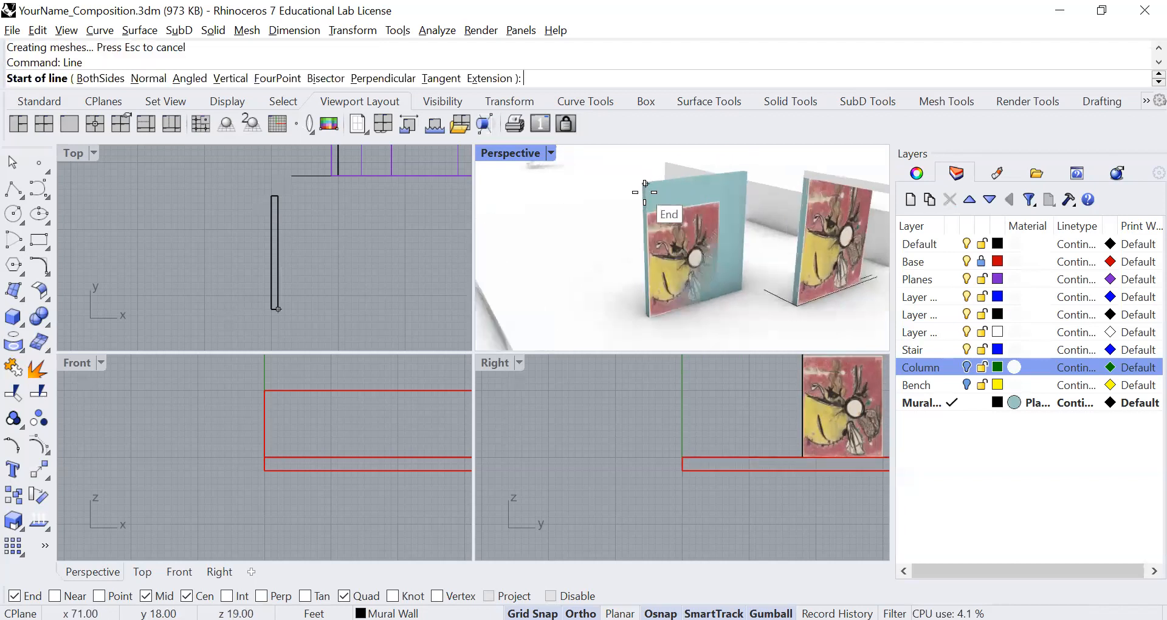
pyautogui.click(646, 182)
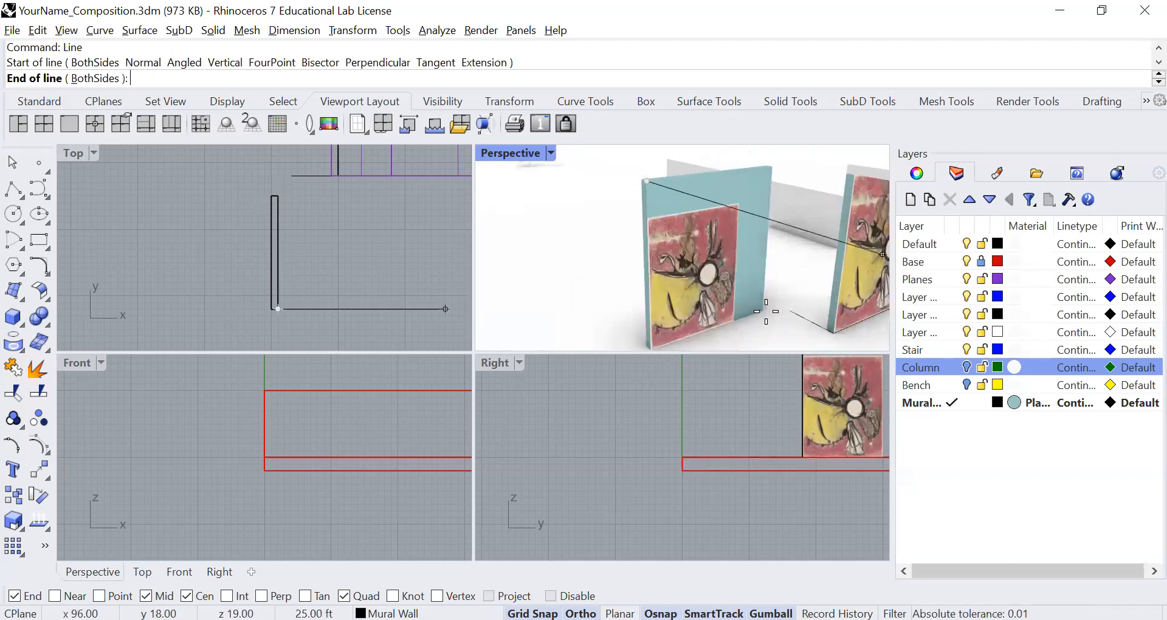
pyautogui.click(765, 311)
pyautogui.press('Return')
pyautogui.press('Escape')
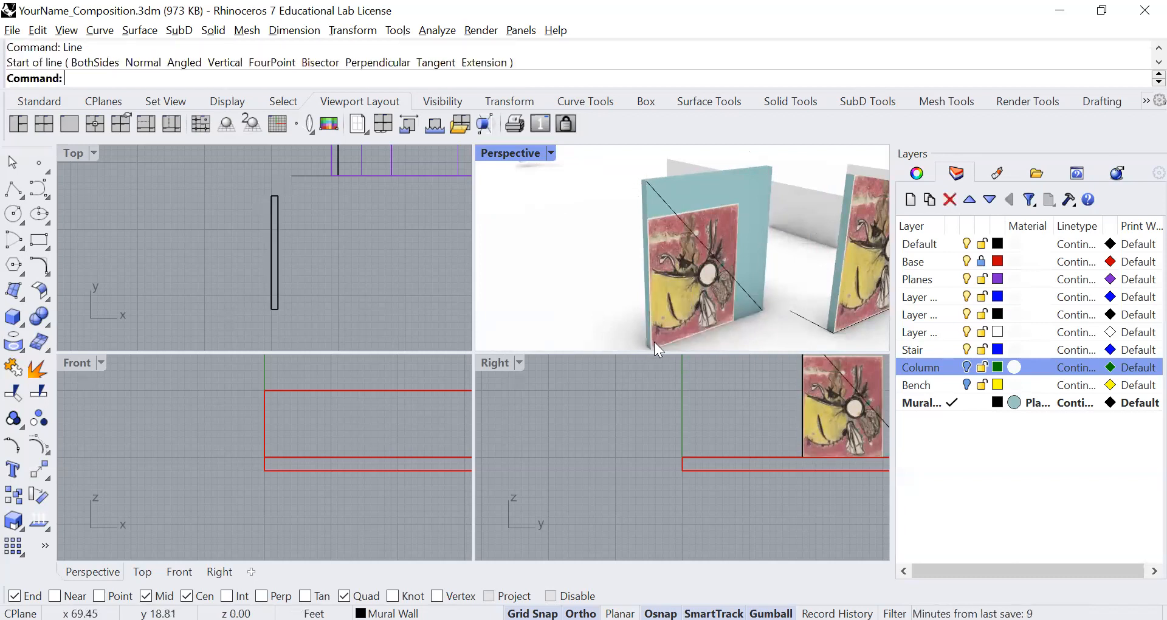
# Step: Draw a diagonal line across the smaller picture, from its near lower corner to its opposite upper corner
pyautogui.moveTo(680, 274); pyautogui.dragTo(657, 260, button='right')
pyautogui.write('Line')
pyautogui.press('Return')
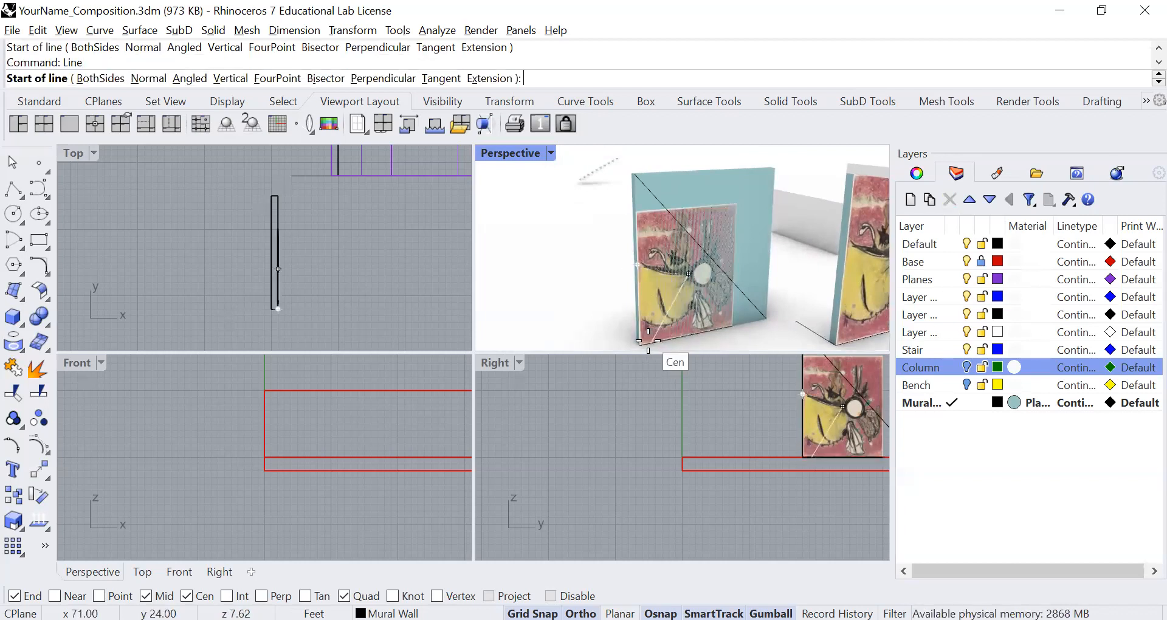
pyautogui.click(648, 340)
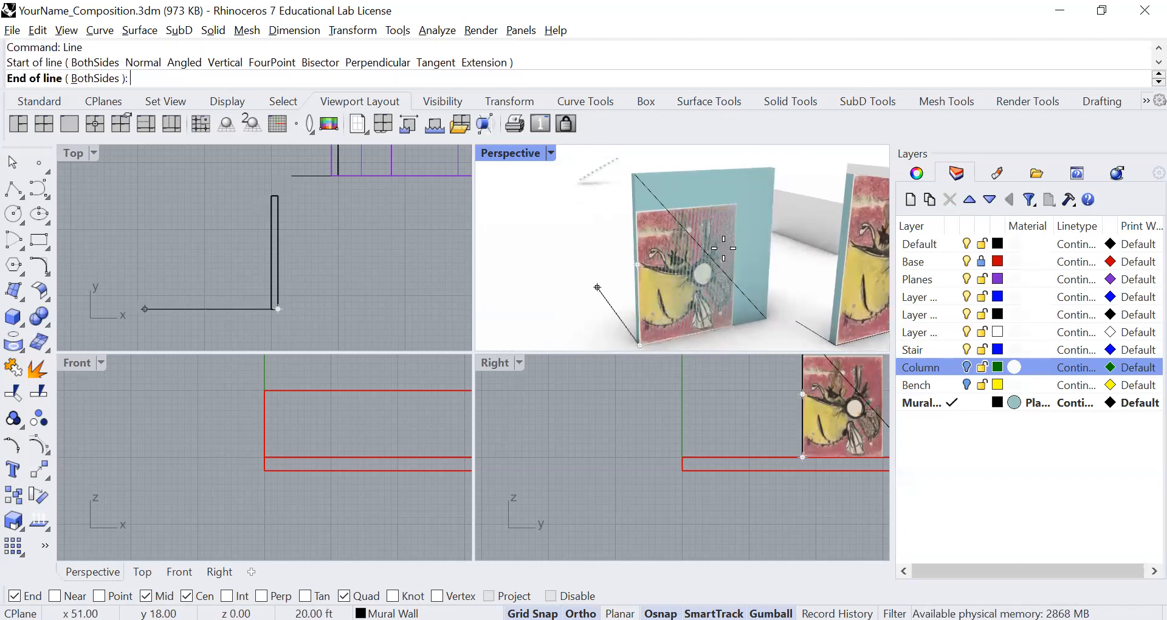
pyautogui.click(736, 204)
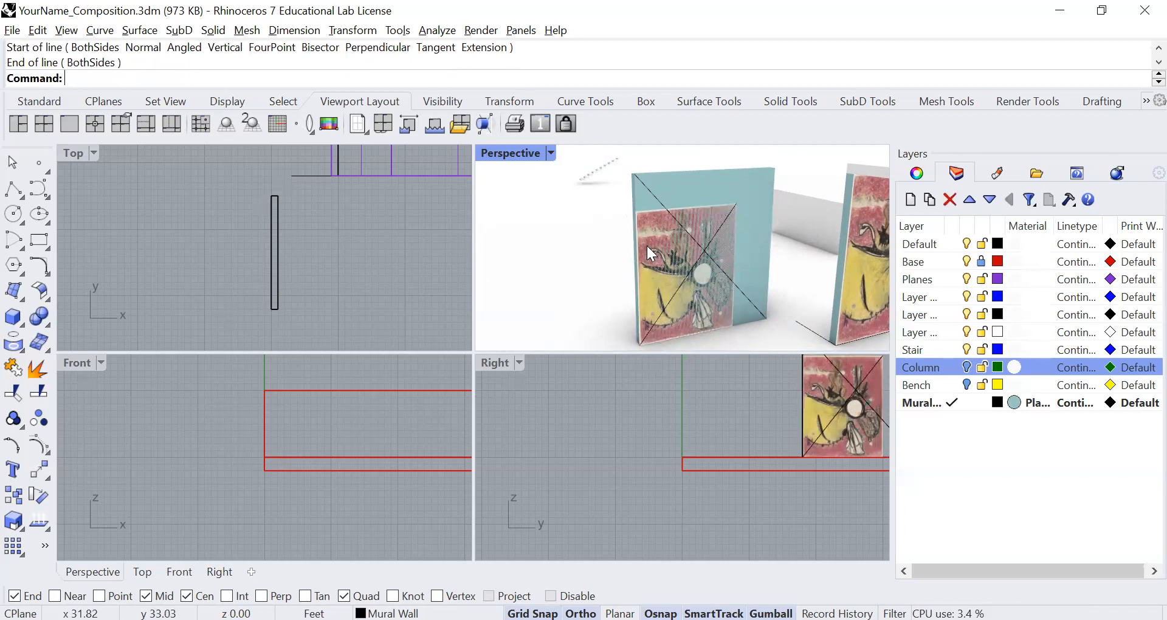
# Step: Move the smaller picture from its diagonal's midpoint to the midpoint of the second wall's diagonal, centering it on the face
pyautogui.write('Move')
pyautogui.press('Return')
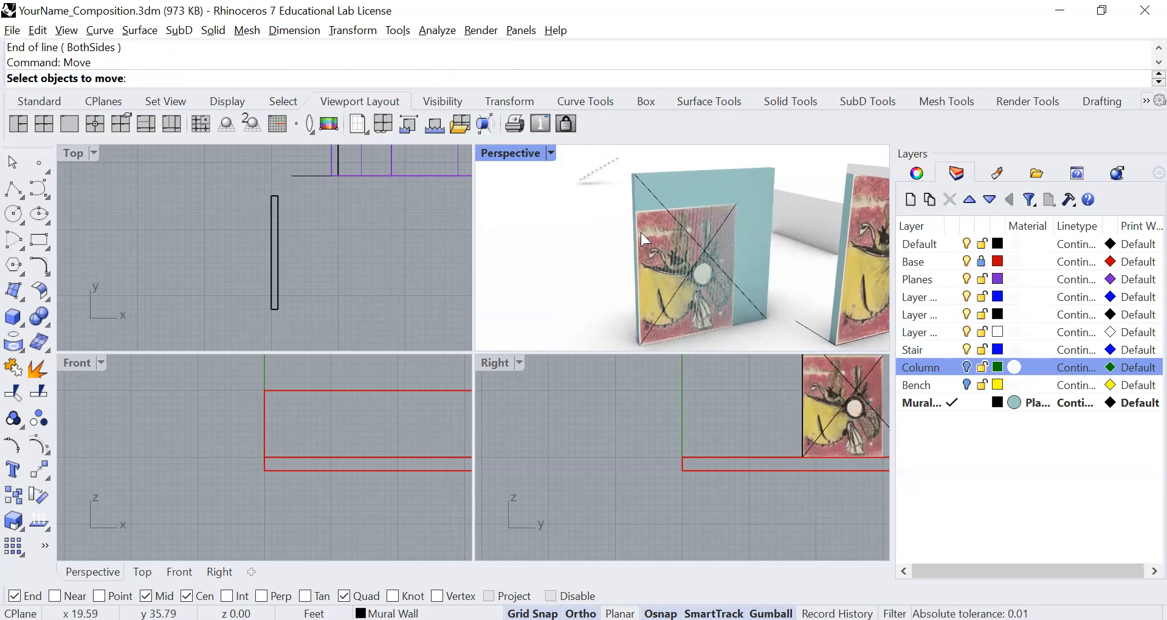
pyautogui.click(651, 226)
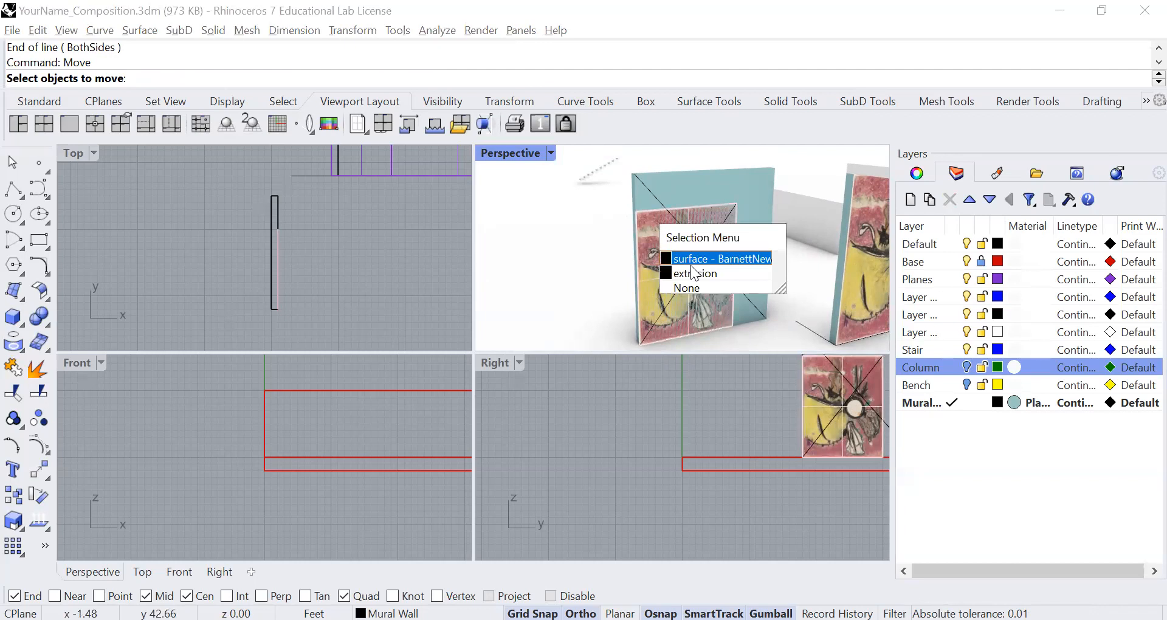
pyautogui.click(694, 260)
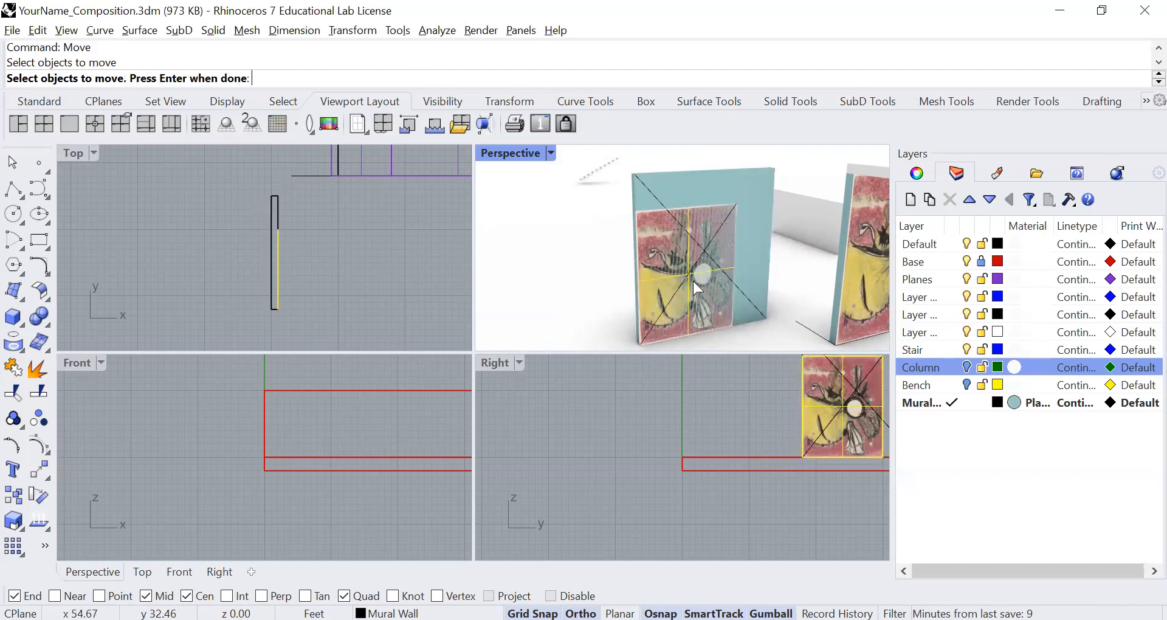
pyautogui.press('Return')
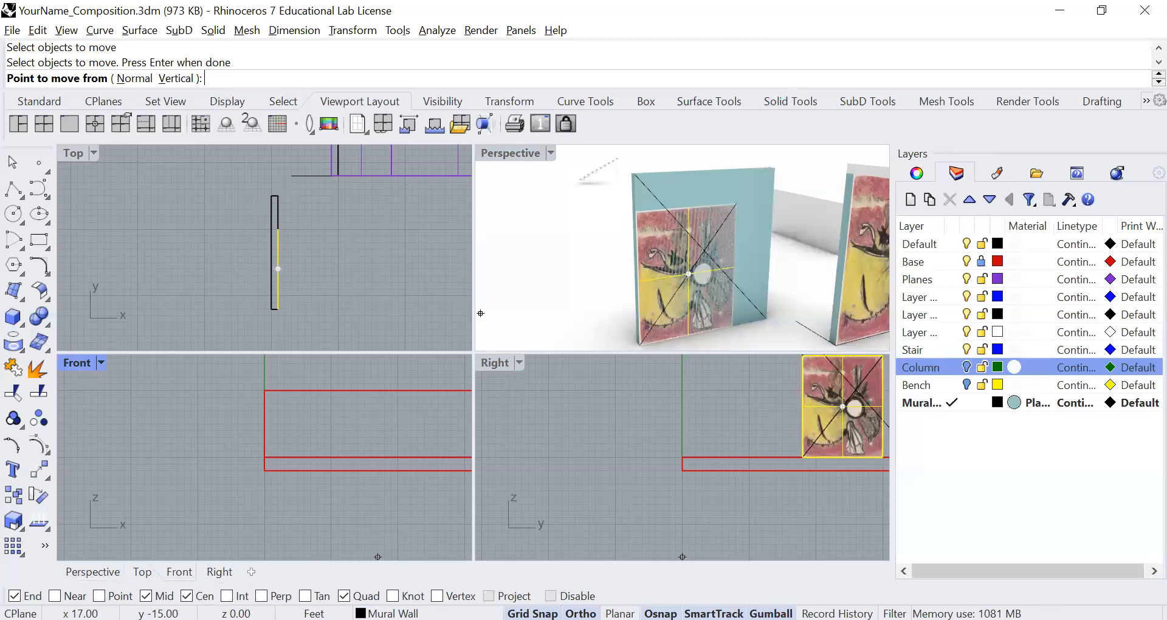
pyautogui.click(695, 274)
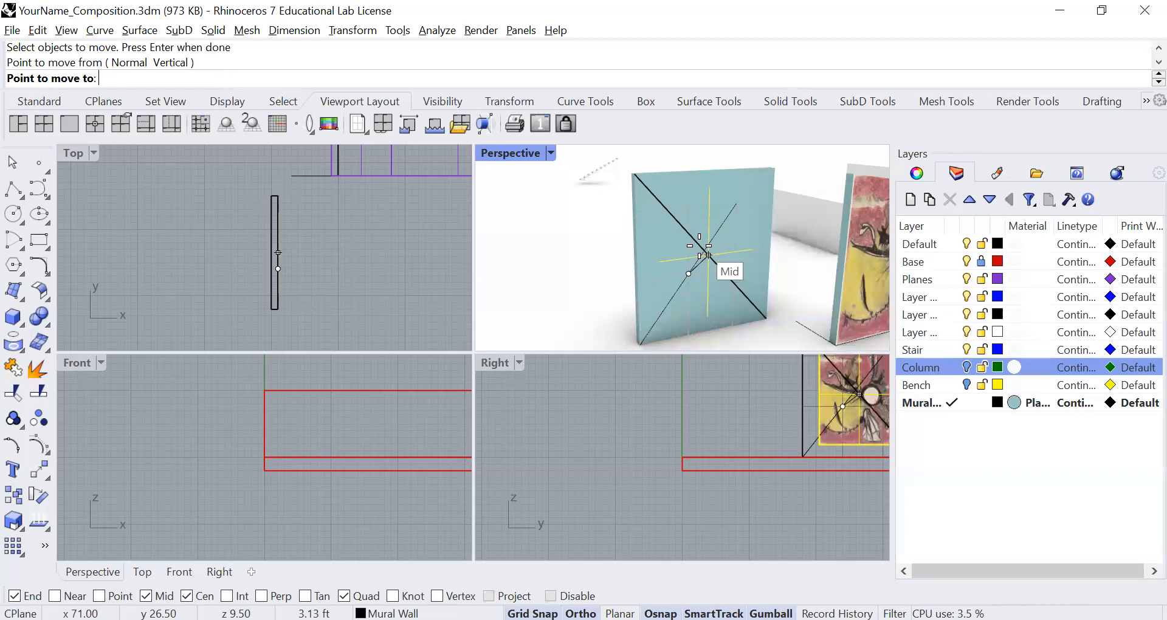
pyautogui.scroll(5, 720, 268)
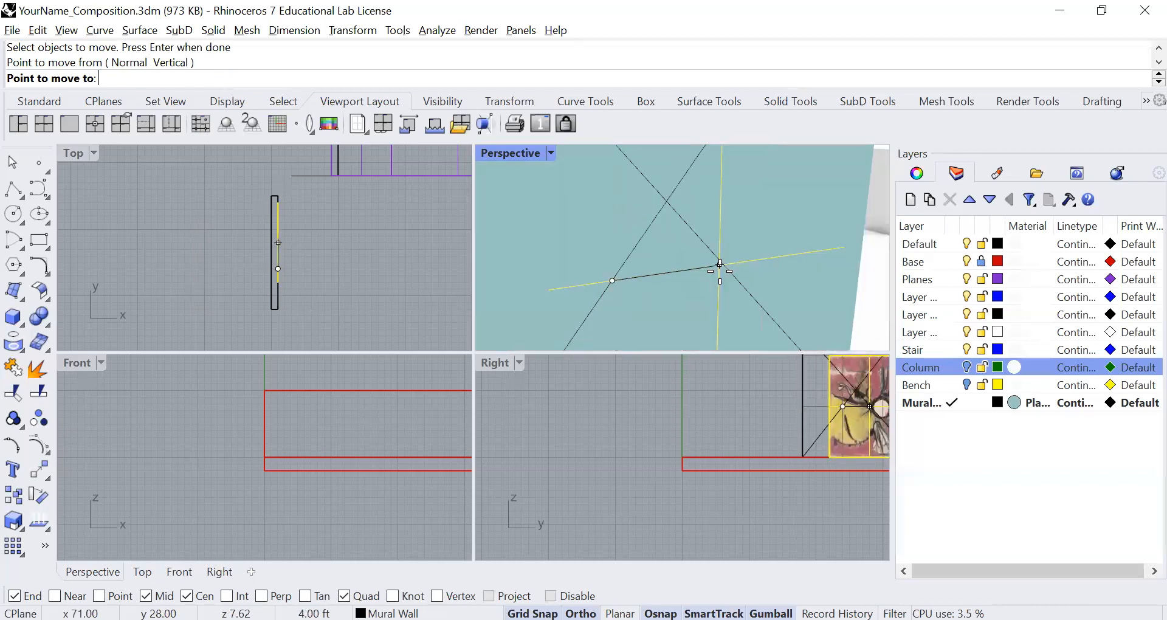
pyautogui.click(686, 219)
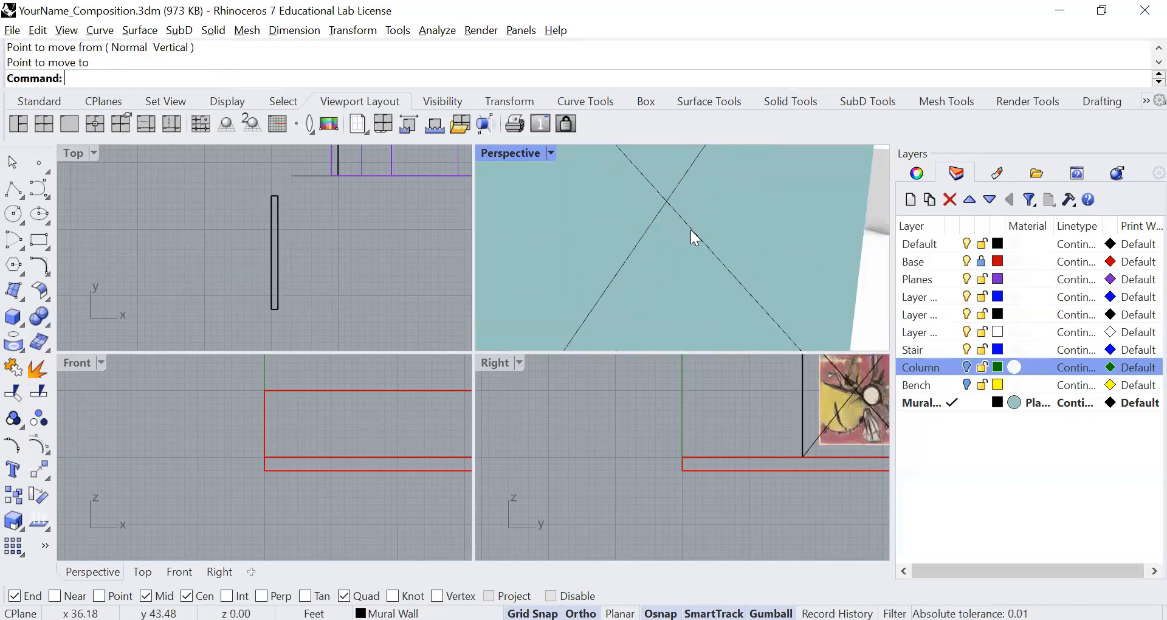
# Step: Move the centered picture 2" straight out from the second wall's face, away from the wall
pyautogui.scroll(-5, 691, 231)
pyautogui.scroll(5, 665, 273)
pyautogui.scroll(-5, 667, 263)
pyautogui.scroll(1, 675, 243)
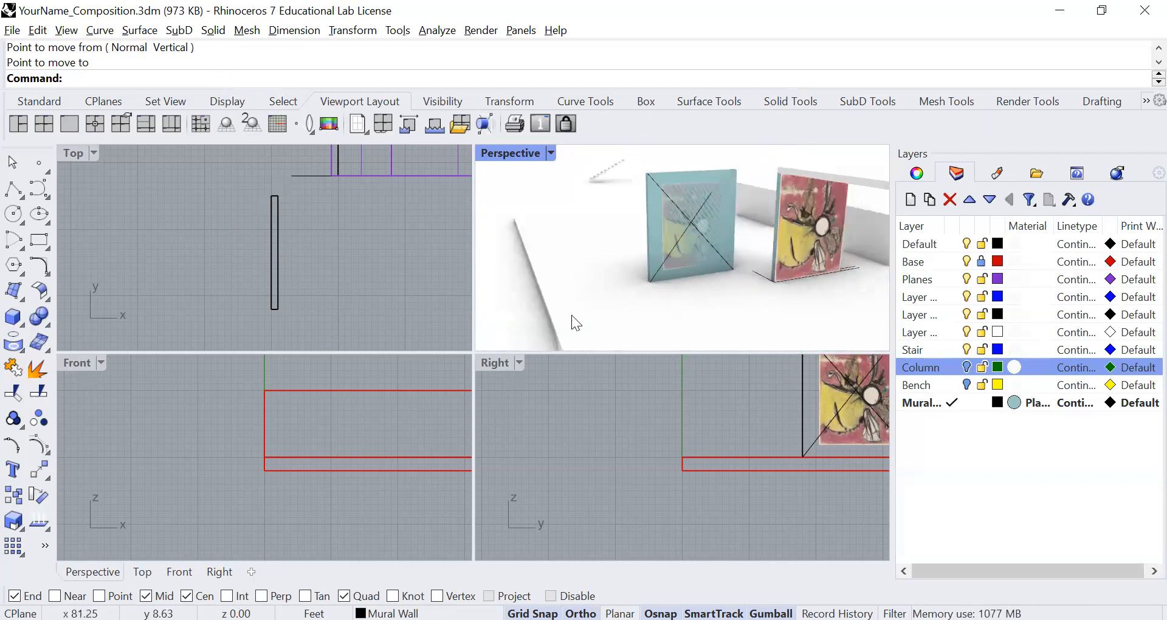
pyautogui.scroll(2, 345, 309)
pyautogui.scroll(6, 287, 288)
pyautogui.rightClick(266, 287)
pyautogui.moveTo(278, 290); pyautogui.dragTo(326, 291, button='right')
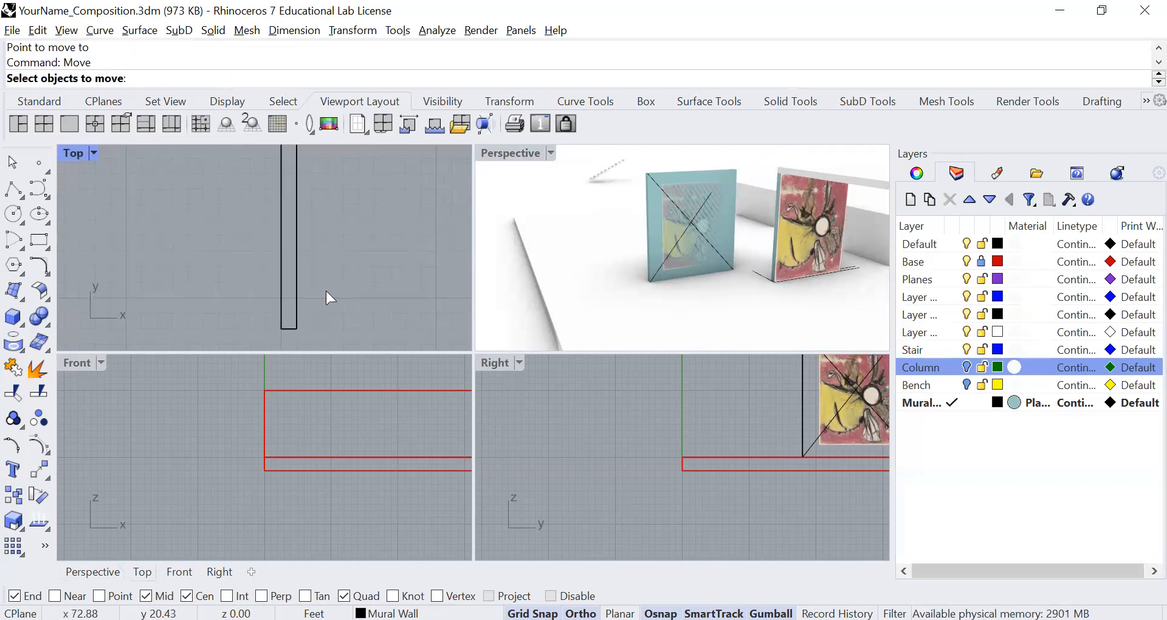
pyautogui.click(398, 297)
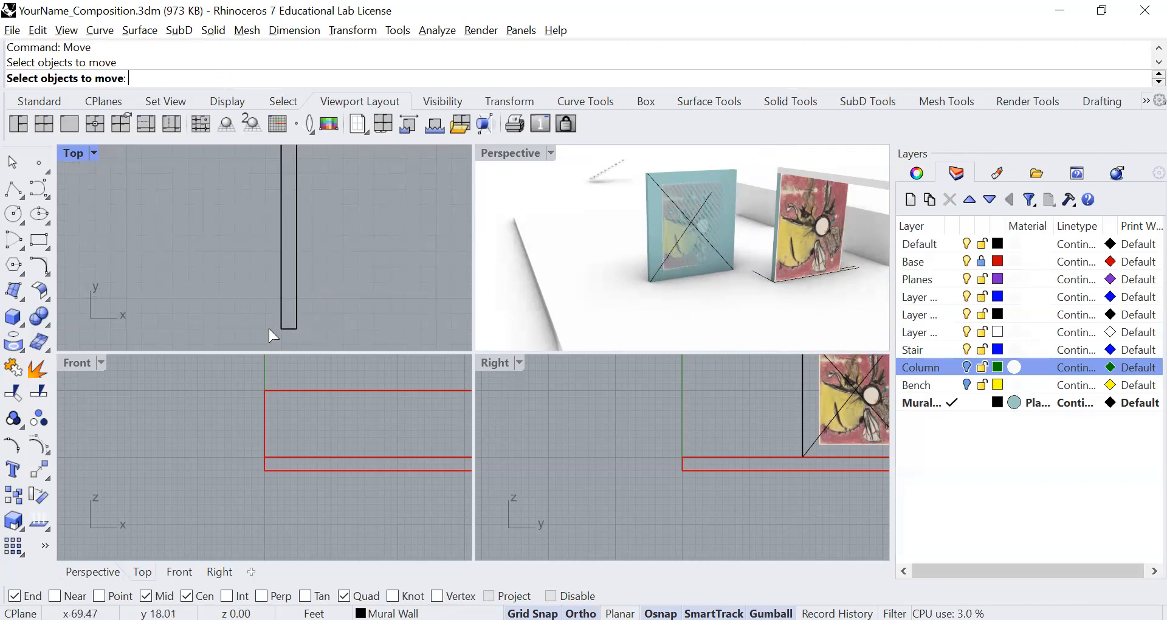
pyautogui.moveTo(264, 315); pyautogui.dragTo(370, 198)
pyautogui.scroll(-5, 370, 198)
pyautogui.moveTo(386, 245); pyautogui.dragTo(380, 286, button='right')
pyautogui.moveTo(303, 276); pyautogui.dragTo(364, 177)
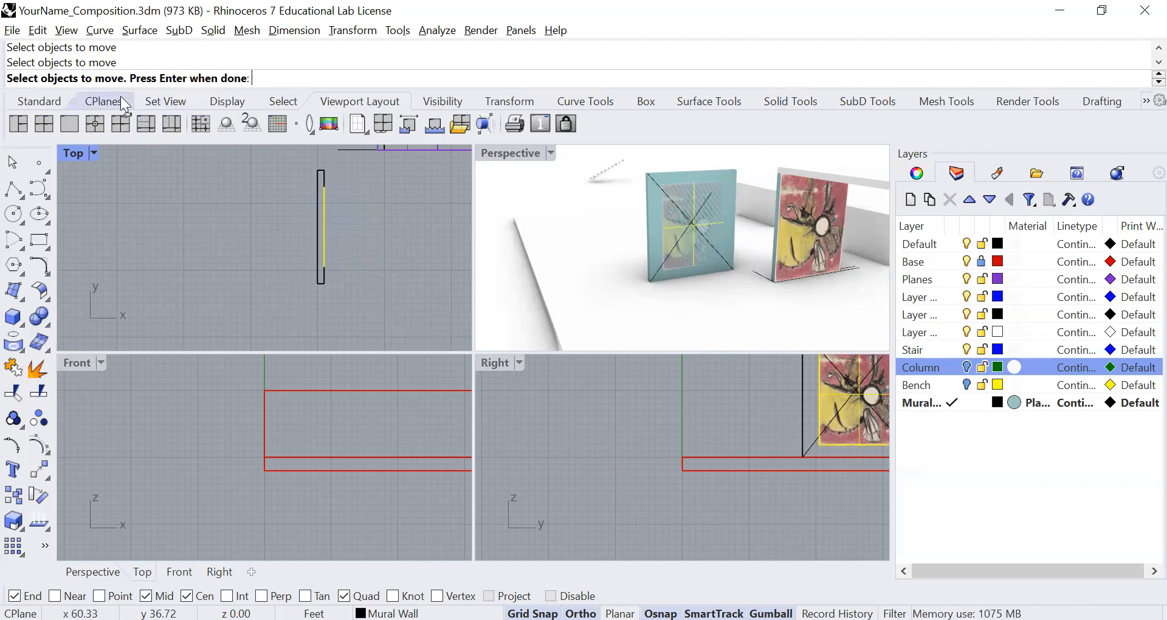
pyautogui.press('Return')
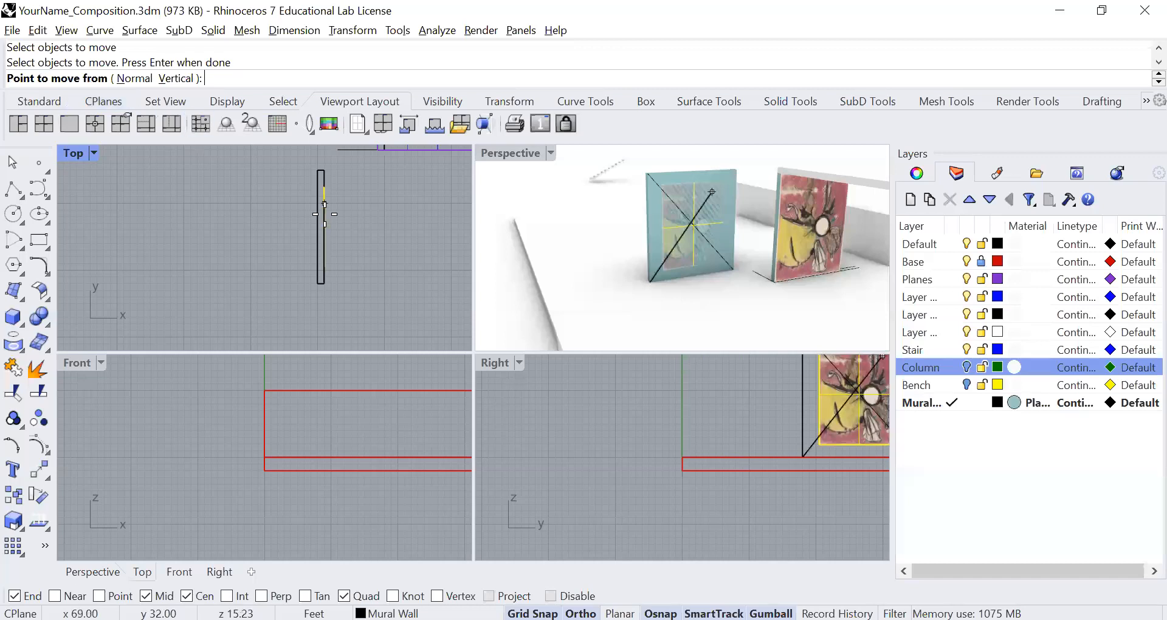
pyautogui.click(324, 196)
pyautogui.write('2"')
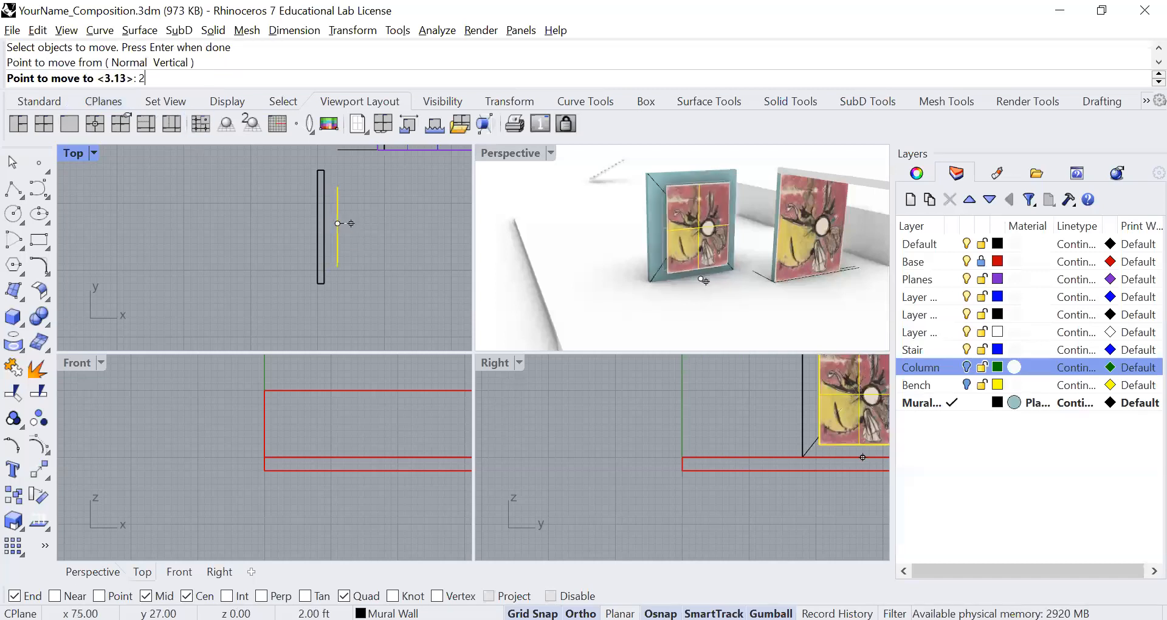
pyautogui.press('Return')
pyautogui.click(344, 224)
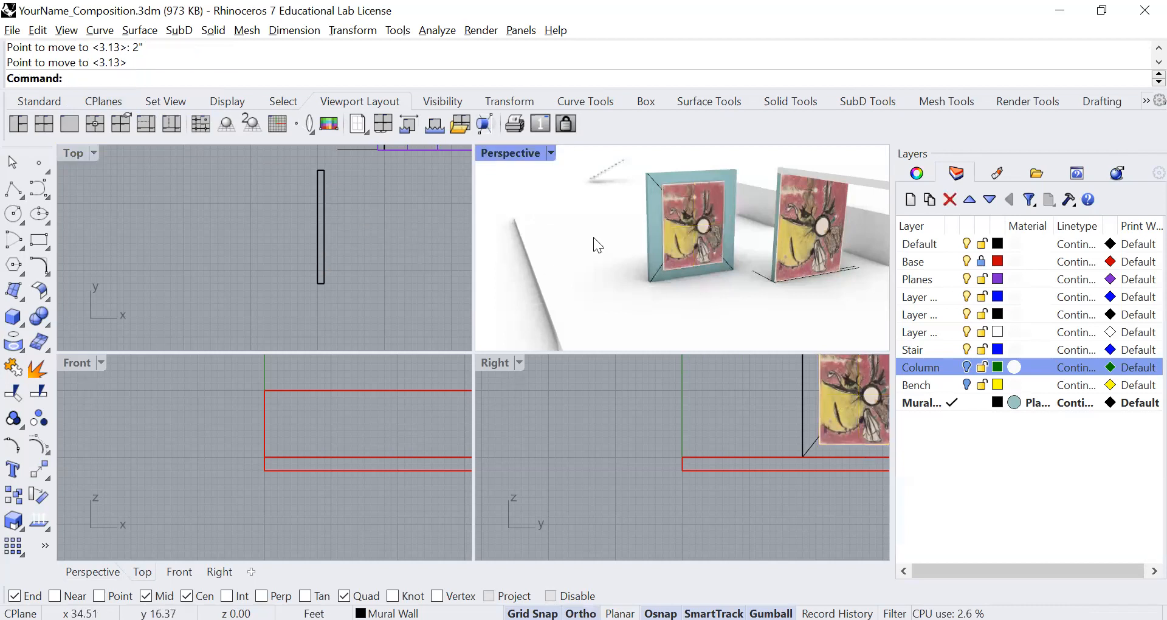
pyautogui.scroll(5, 594, 240)
pyautogui.scroll(-4, 615, 258)
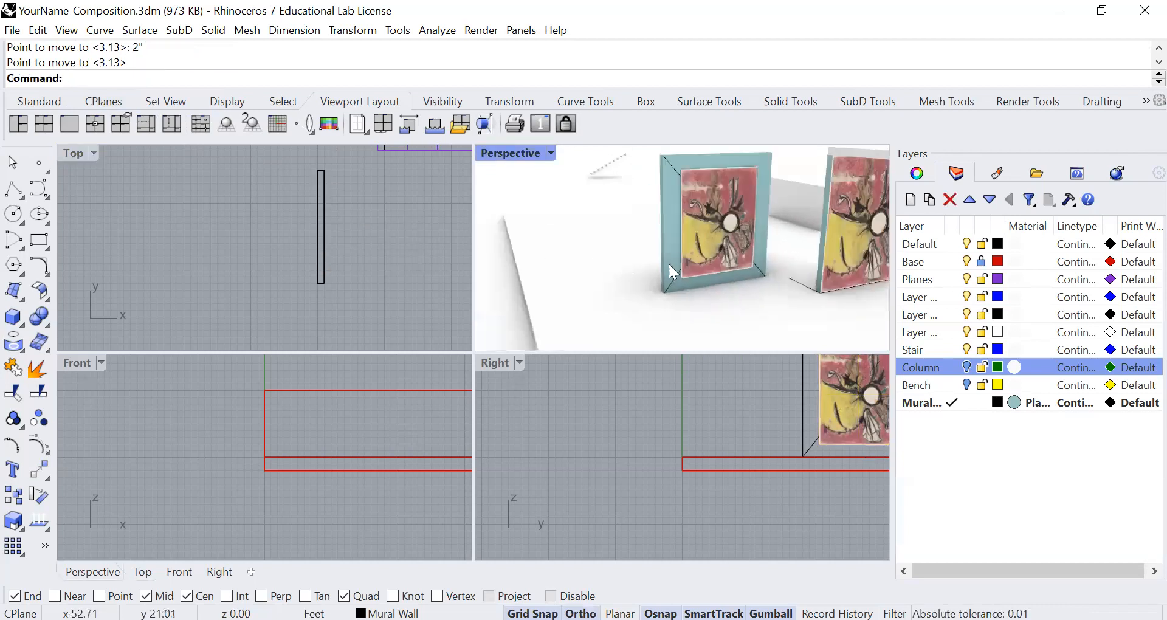